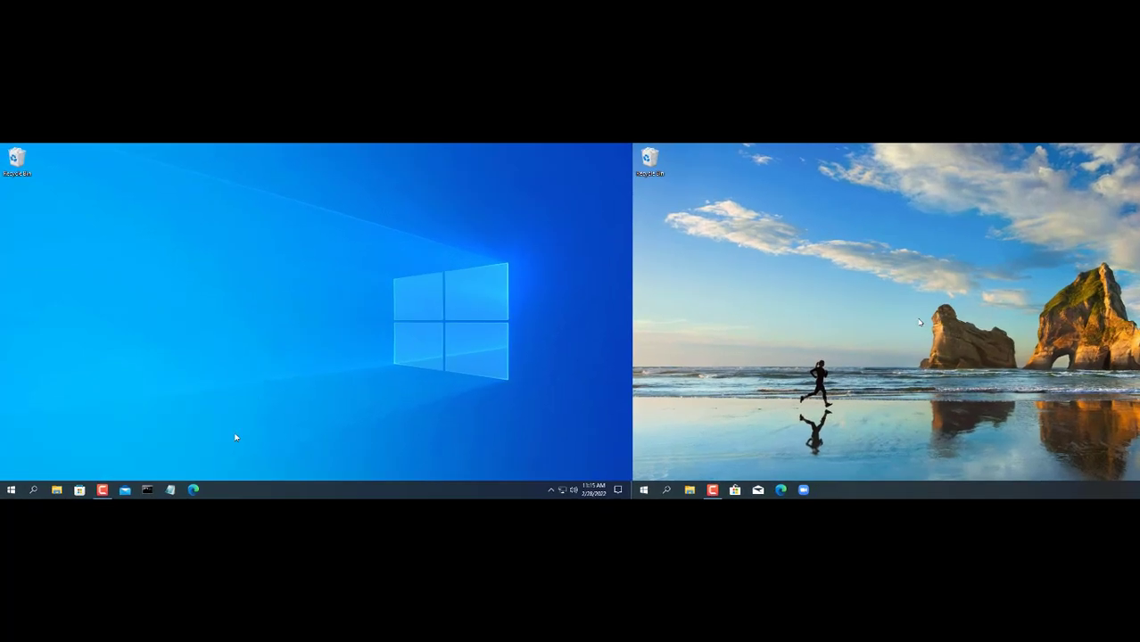
- Open Microsoft Edge and go to syncthing.net's Downloads page
left_click(173, 473)
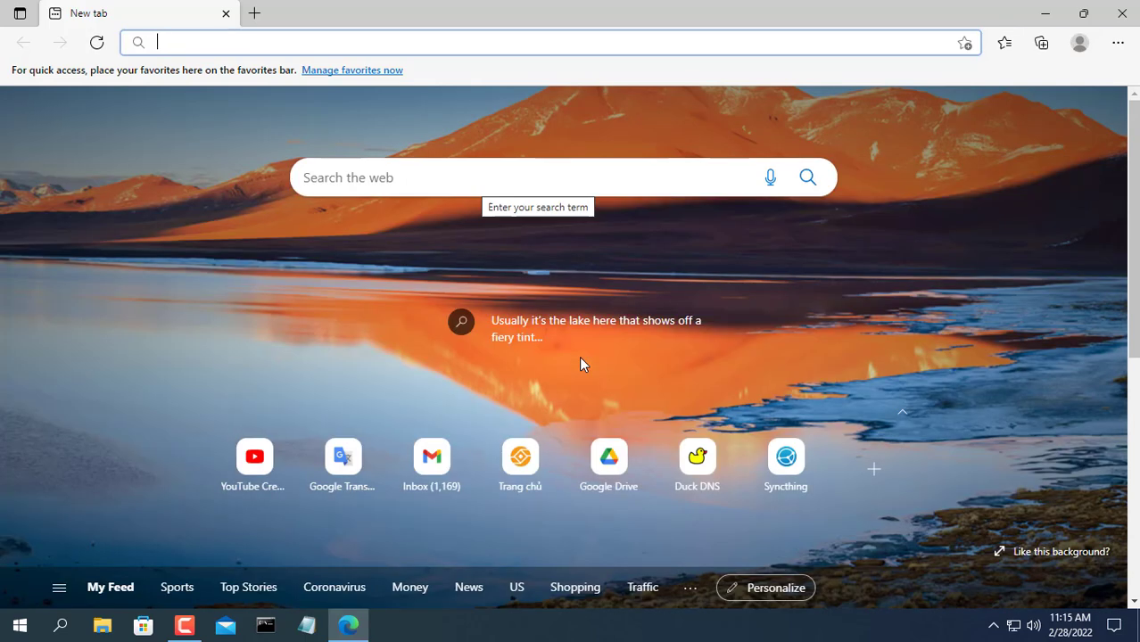
left_click(794, 473)
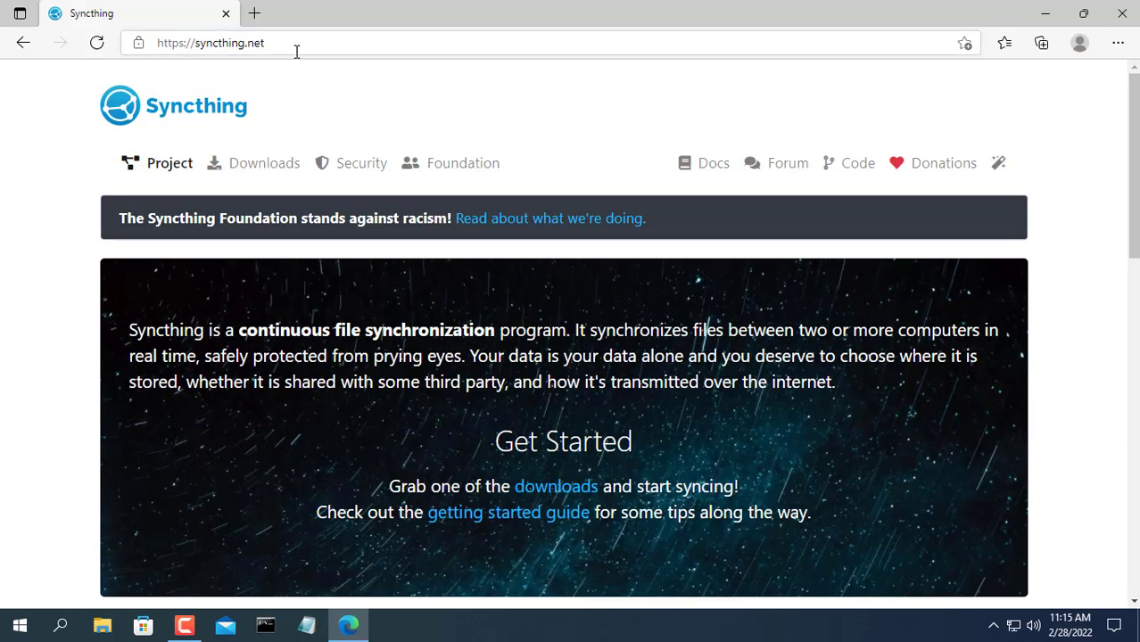
left_click_drag(294, 52, 153, 44)
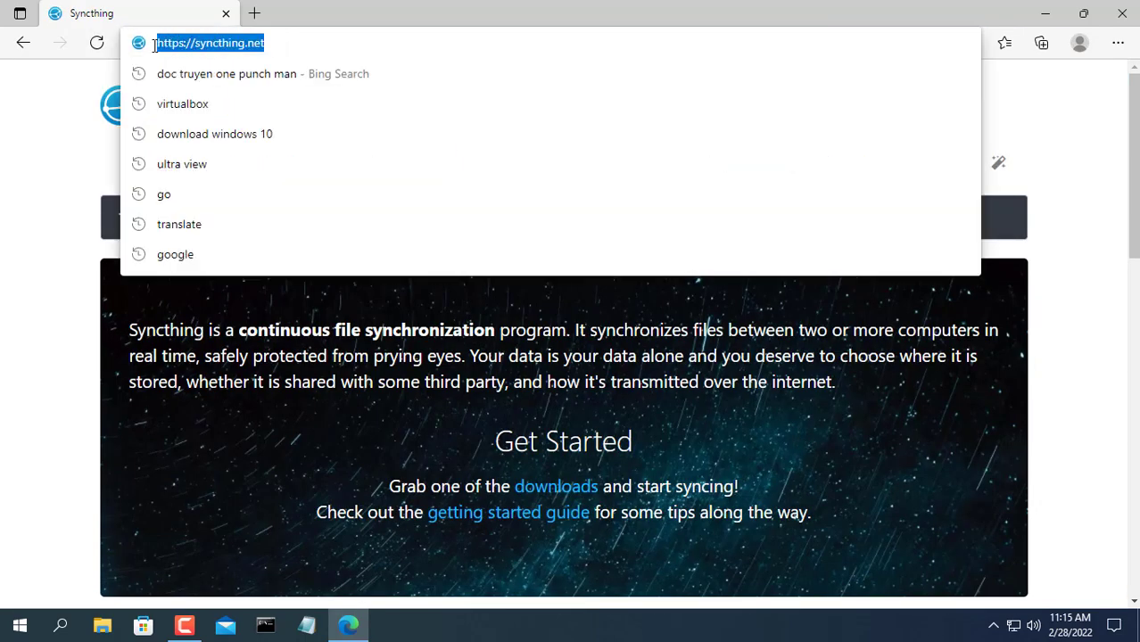
left_click(35, 238)
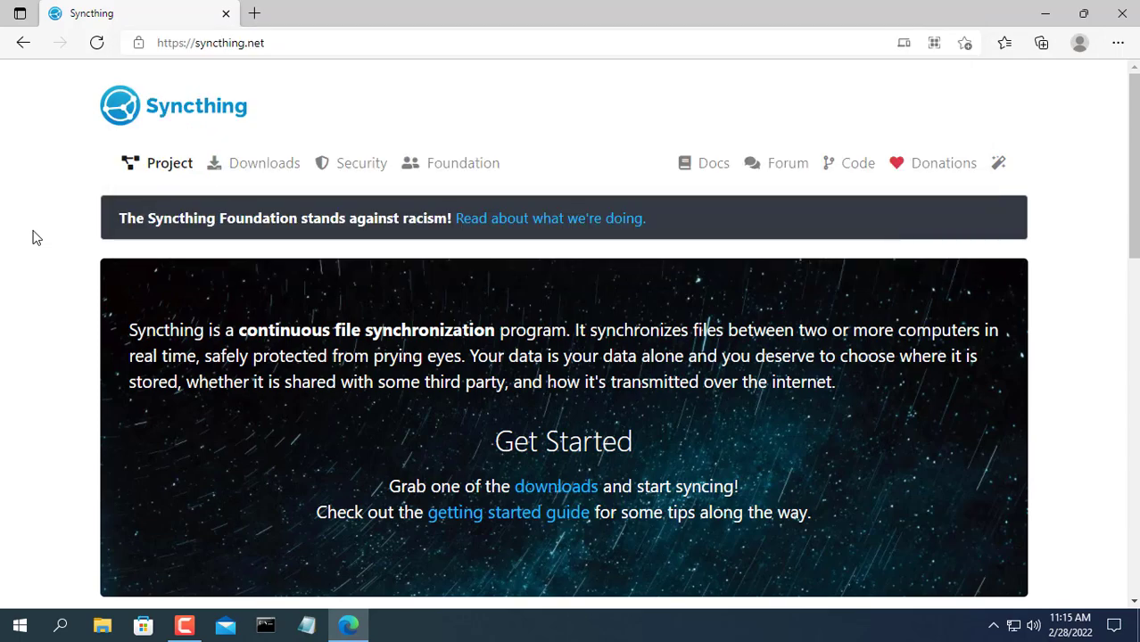
left_click(272, 173)
- Open the SyncTrayzor v1.1.29 release page and scroll down to its Assets list
scroll(313, 206, "down", 3)
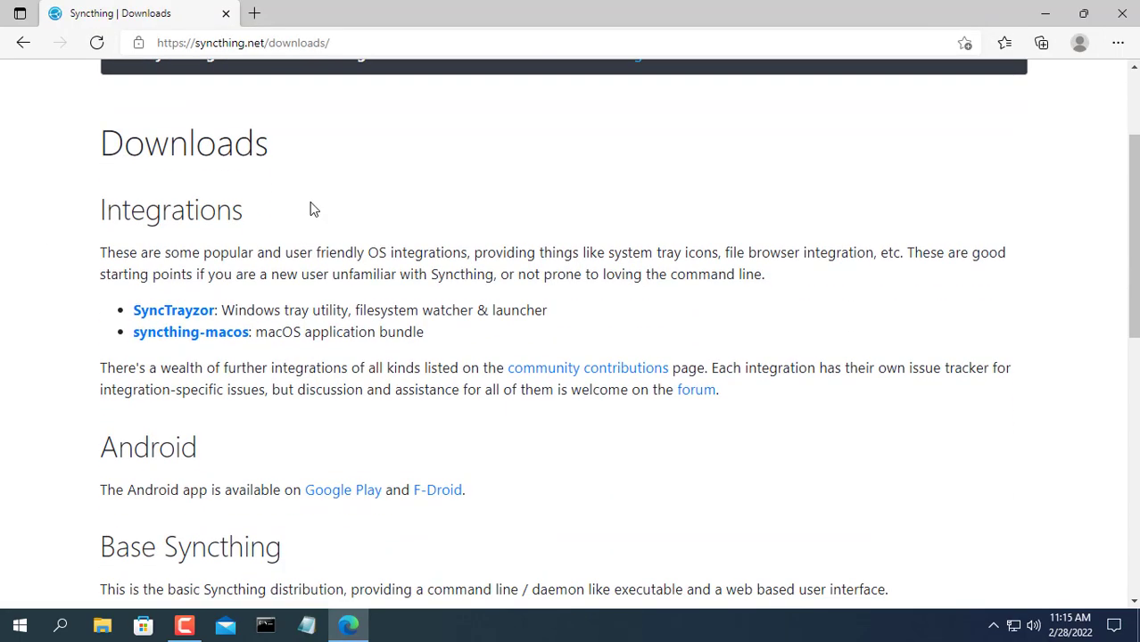
left_click_drag(134, 230, 580, 237)
left_click(621, 241)
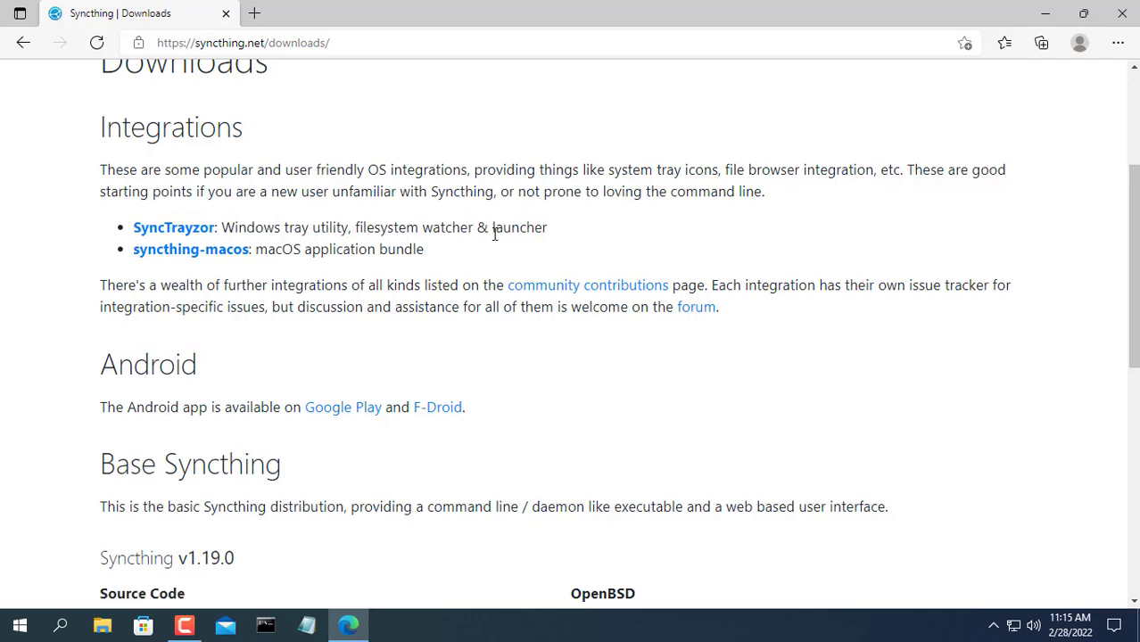
left_click(178, 232)
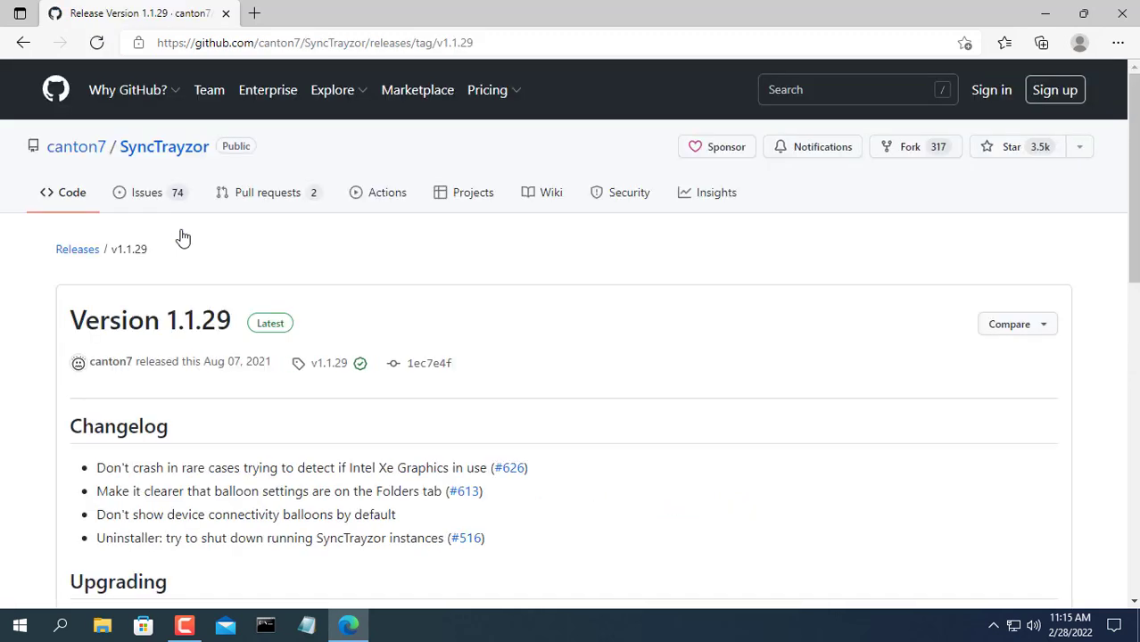
left_click_drag(1131, 179, 1127, 497)
- Download and run SyncTrayzorSetup-x64.exe, then close Edge
left_click(148, 339)
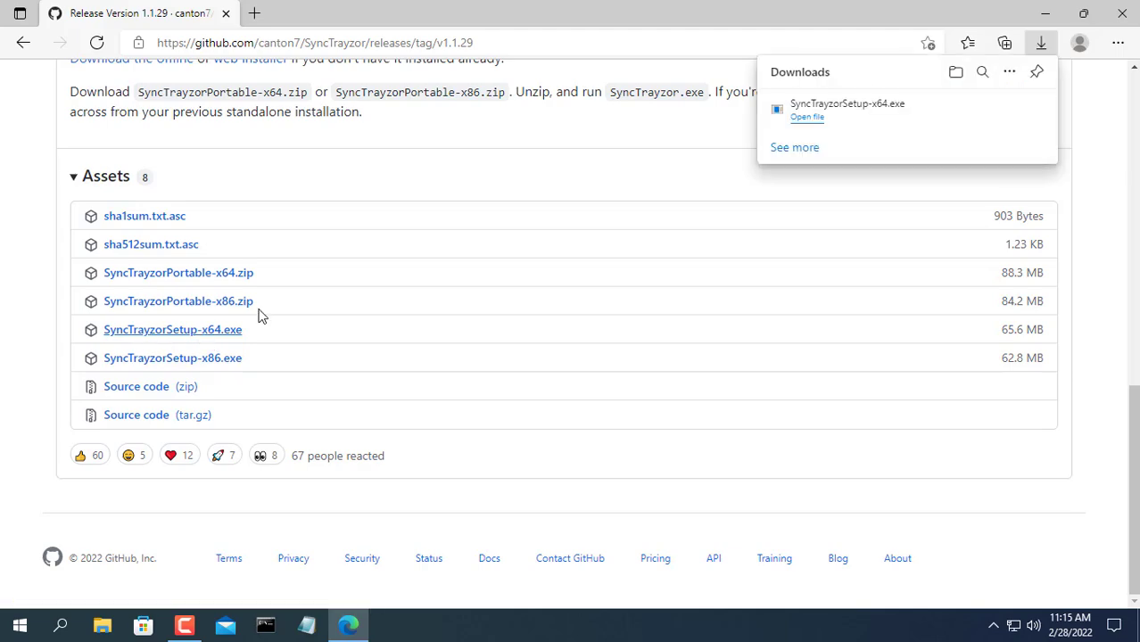
left_click(802, 121)
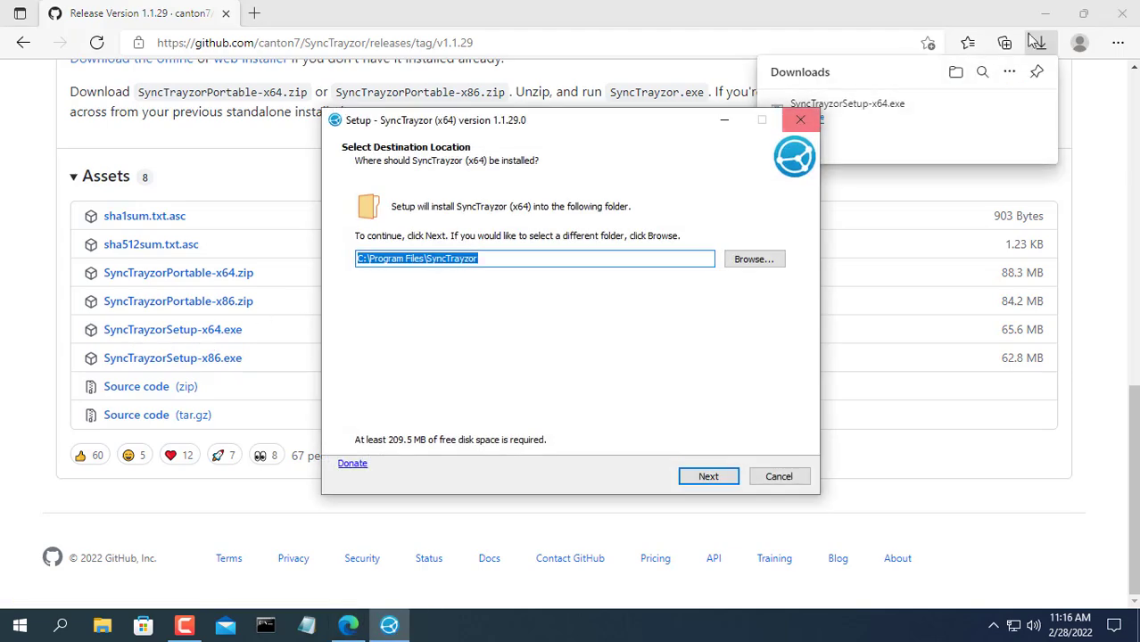
left_click(1122, 14)
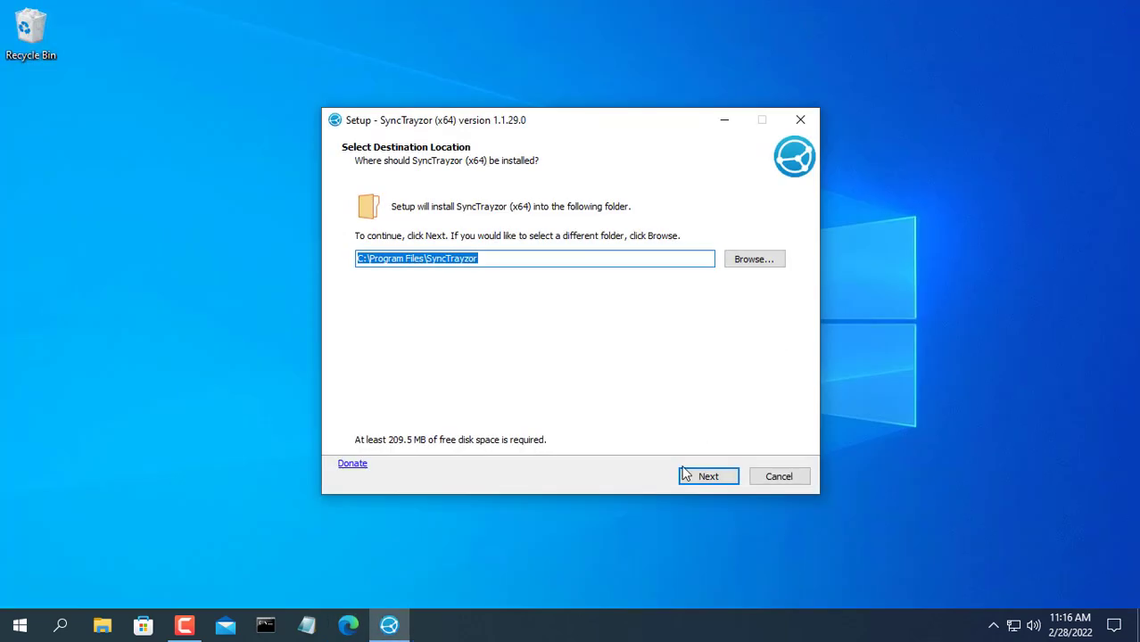
- Install SyncTrayzor to the default location and Start menu folder, adding a desktop shortcut
left_click(703, 476)
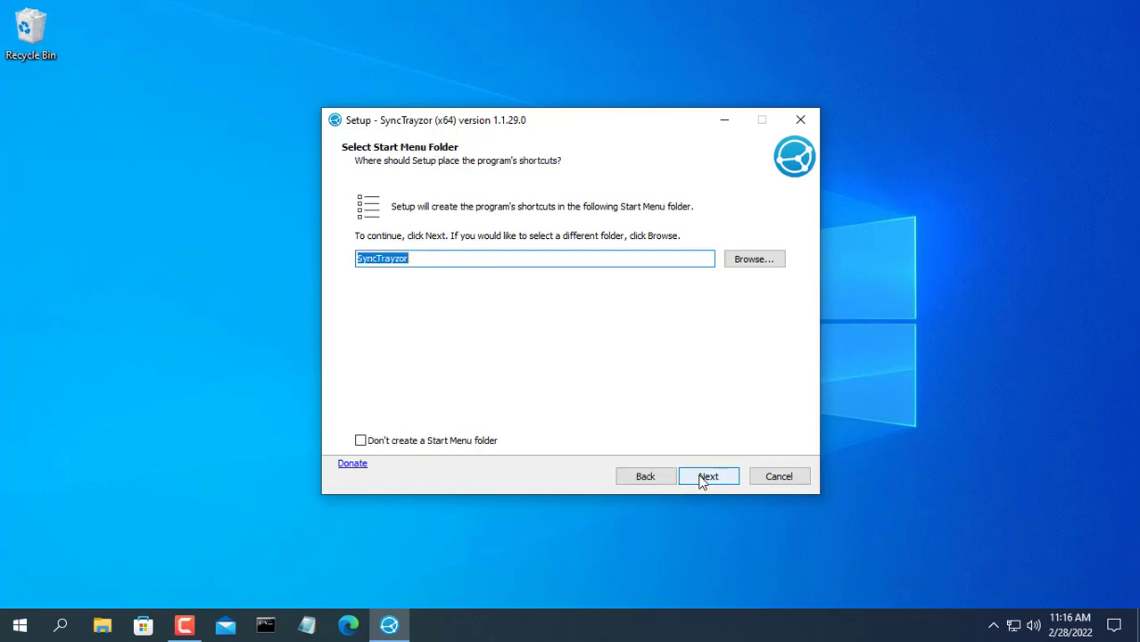
left_click(705, 478)
left_click(414, 258)
left_click(704, 478)
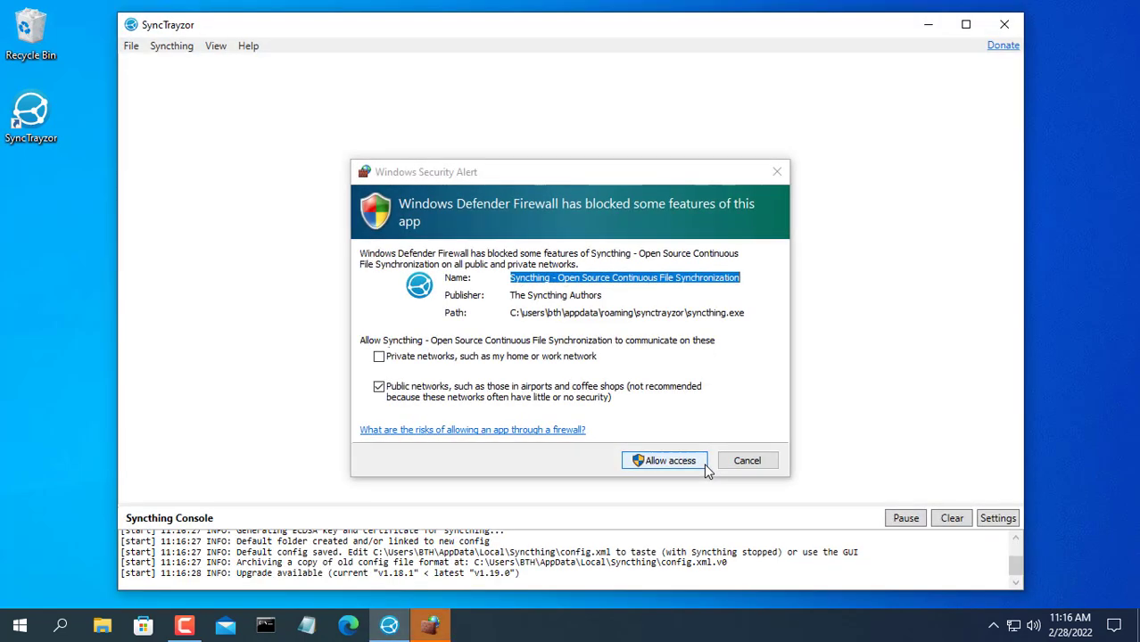
- Allow Syncthing through the firewall on private networks and accept anonymous usage reporting
left_click(397, 358)
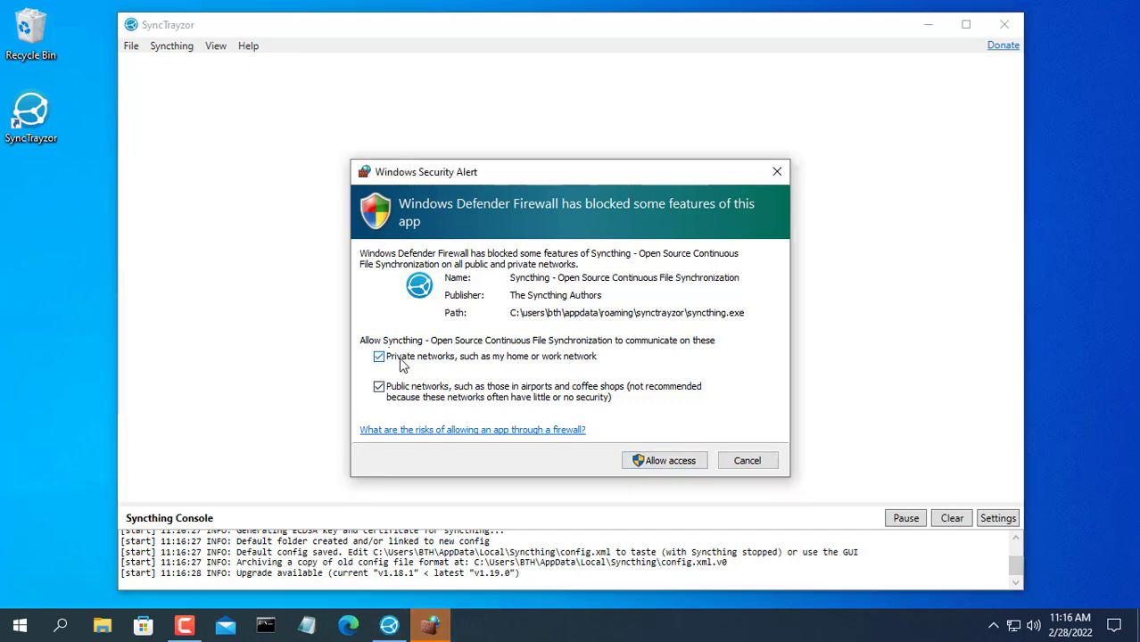
left_click(674, 460)
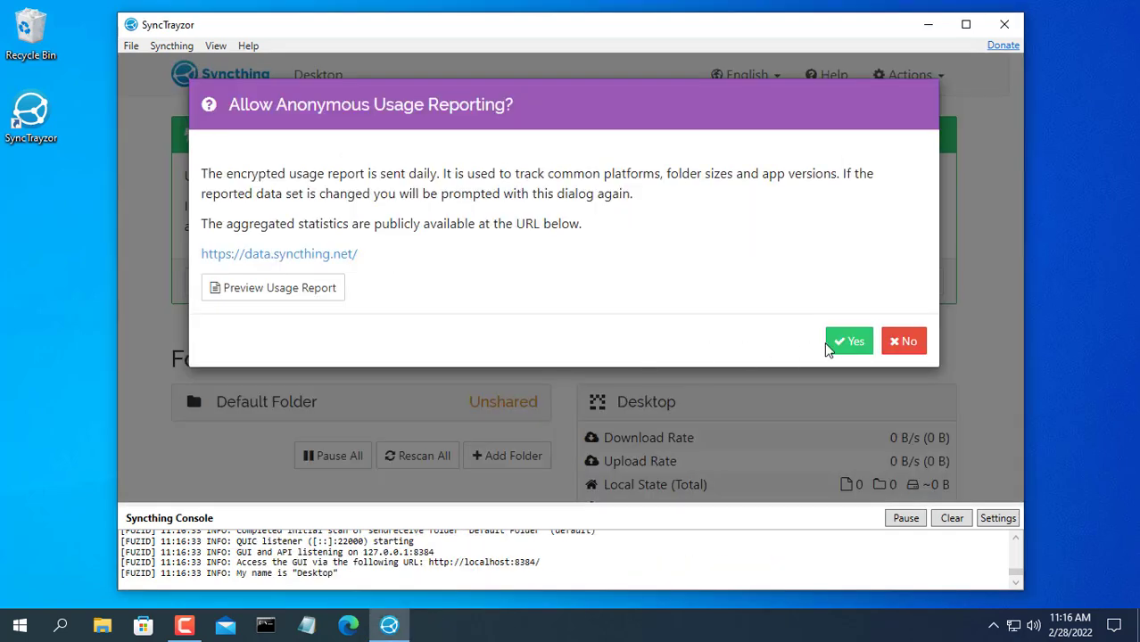
left_click(851, 348)
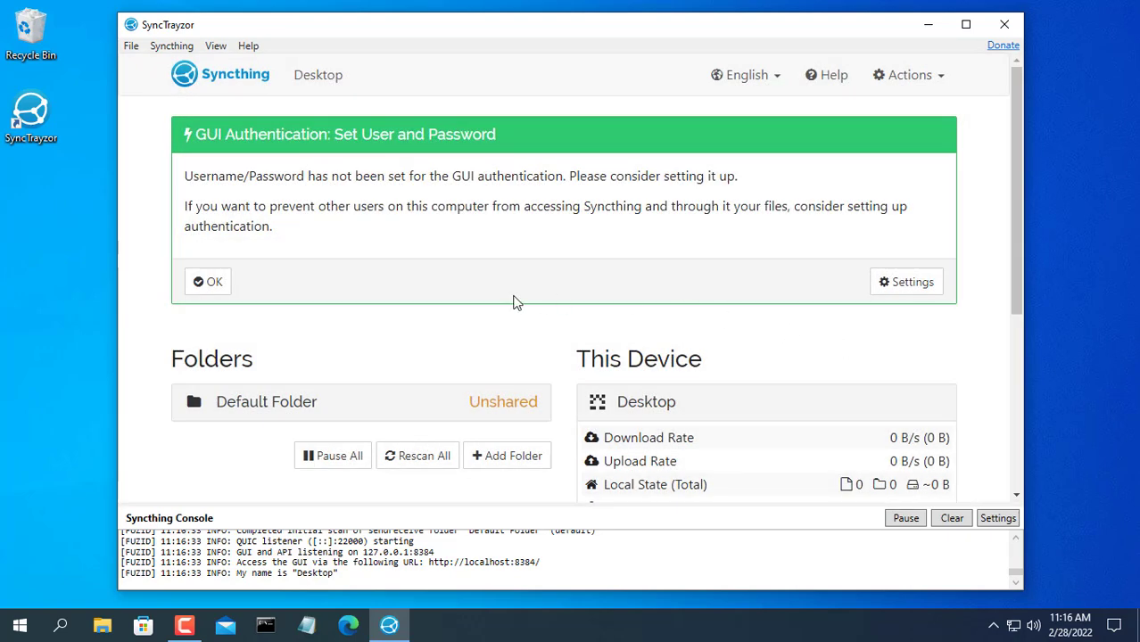
- Save GUI login user 'admin' with a pasted password, then expand Default Folder's details
left_click(906, 290)
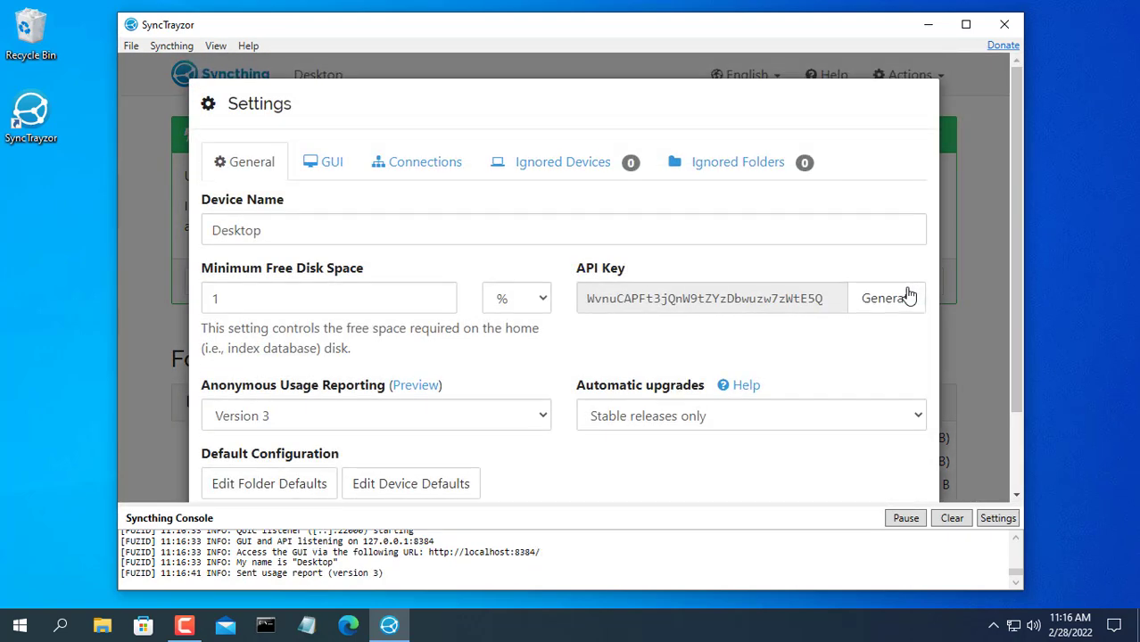
left_click(373, 234)
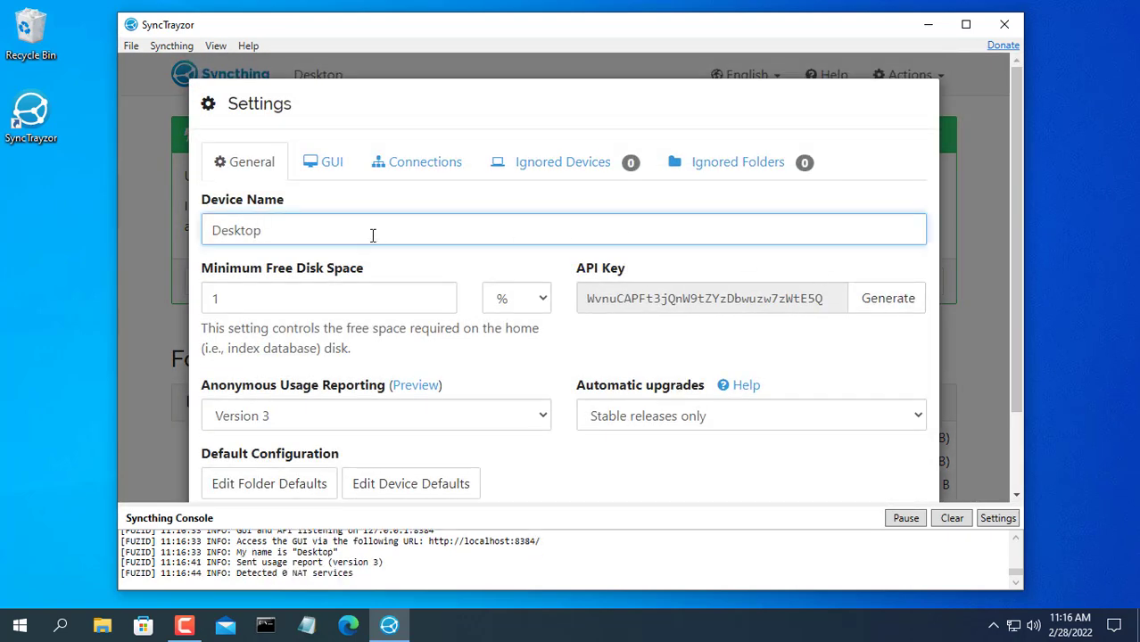
left_click(330, 171)
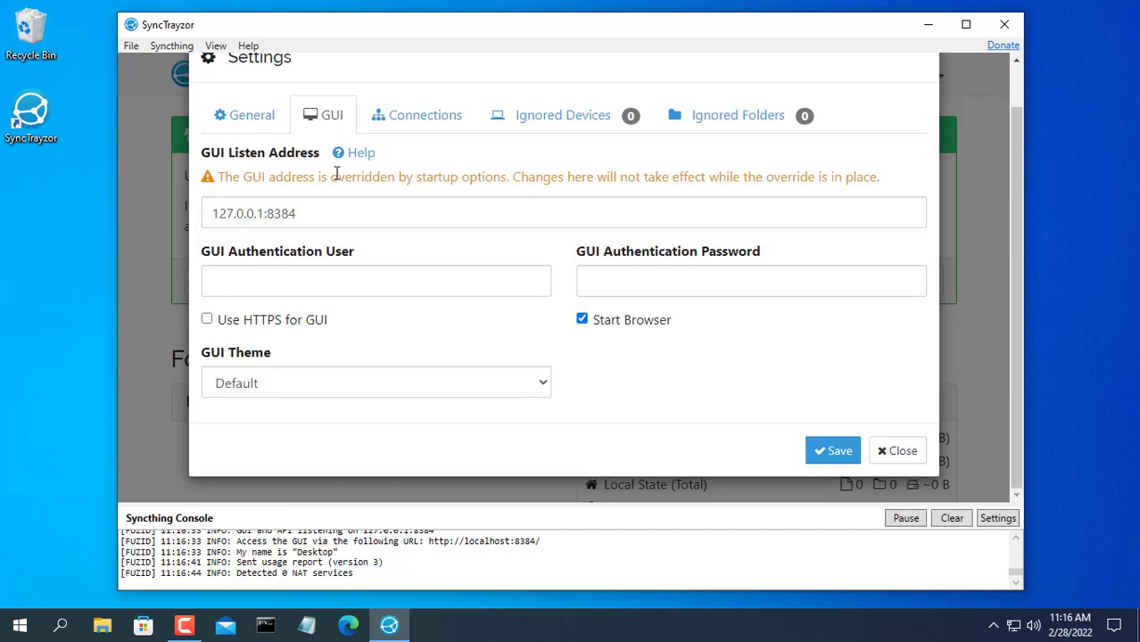
left_click(366, 213)
left_click_drag(366, 213, 177, 212)
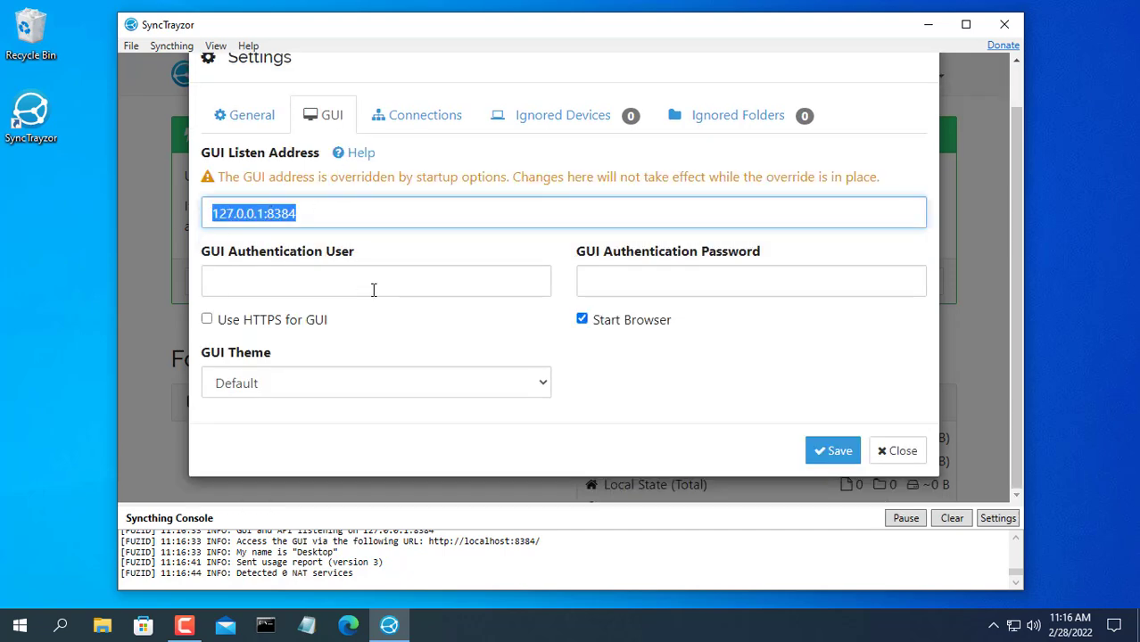
left_click(445, 274)
type("admin")
left_click(704, 284)
key("ctrl+v")
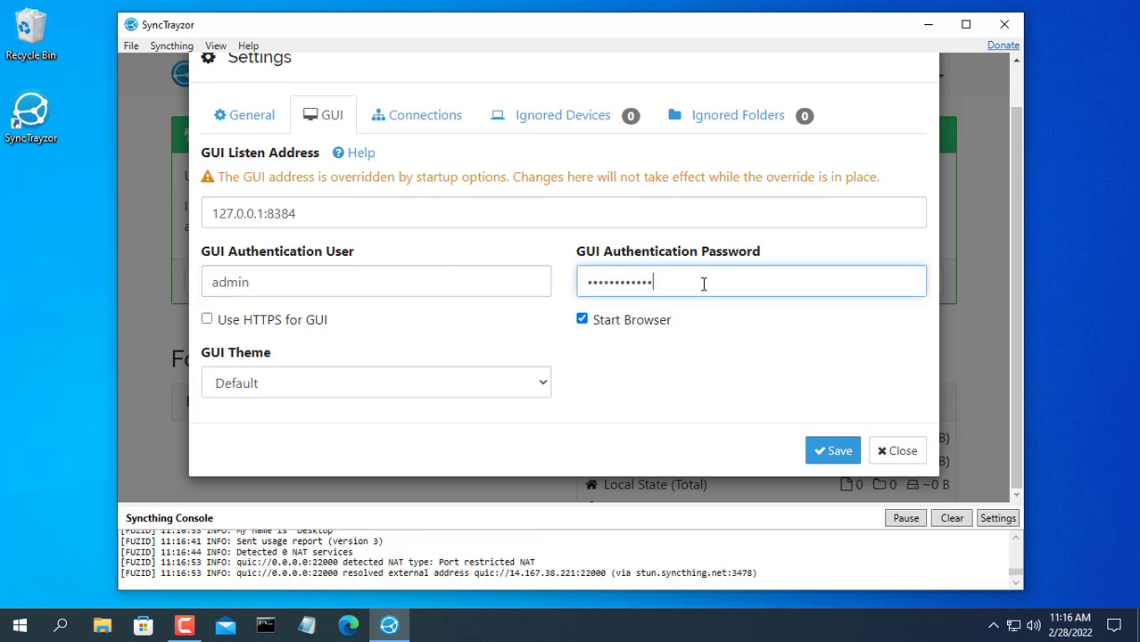
left_click(836, 447)
left_click(965, 24)
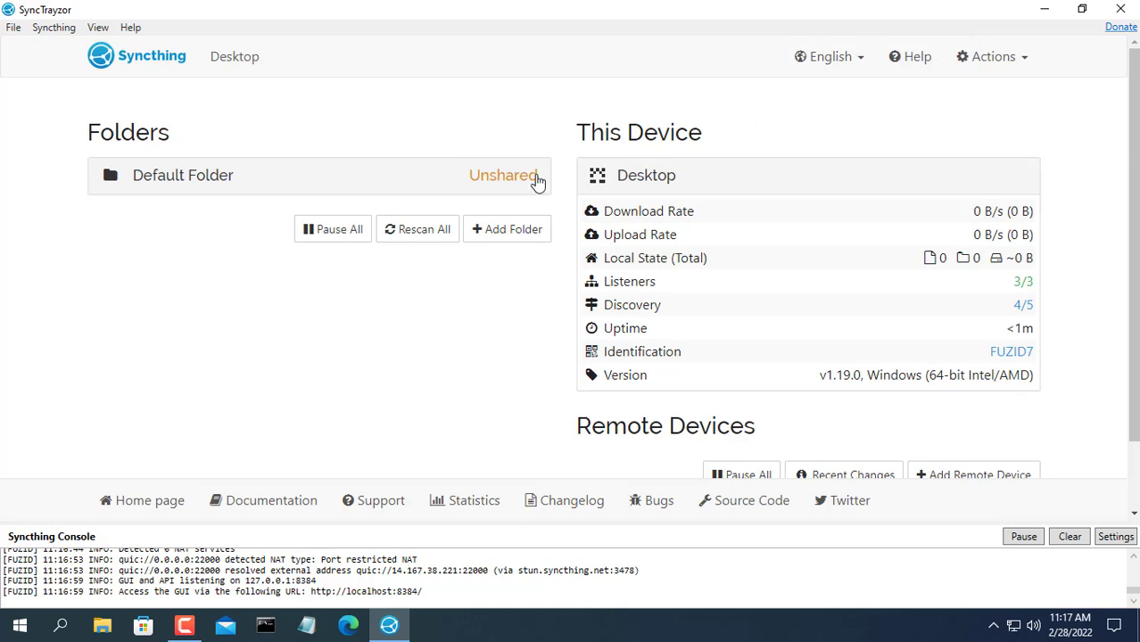
left_click(505, 178)
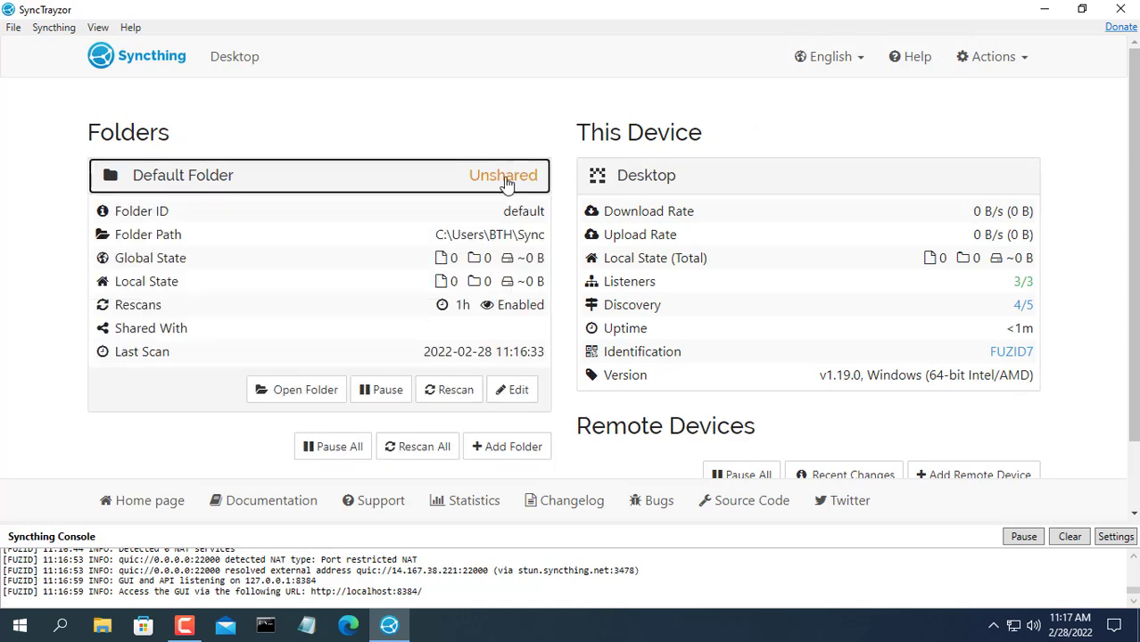
- Create a new text document named Test in the Default Folder's Sync directory
left_click(306, 392)
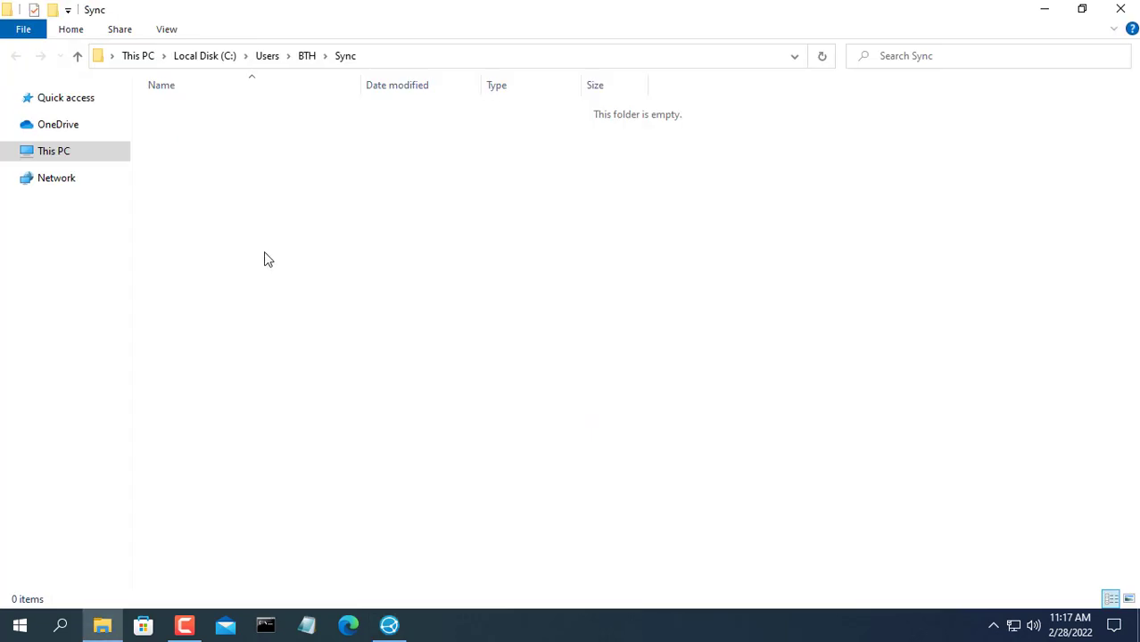
right_click(264, 252)
mouse_move(417, 440)
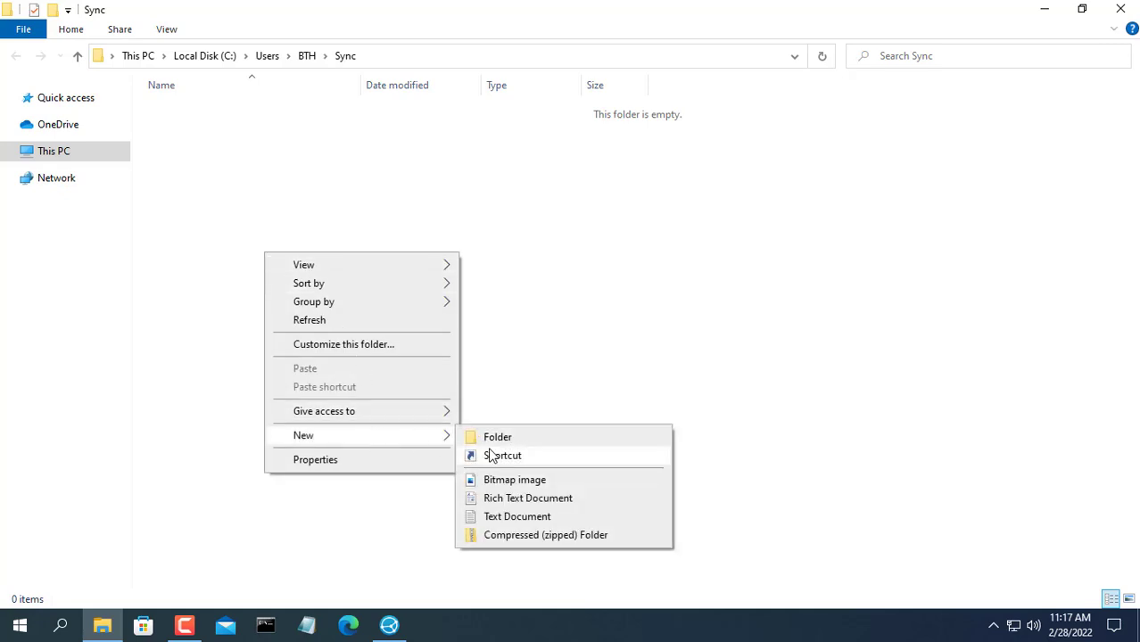
left_click(520, 517)
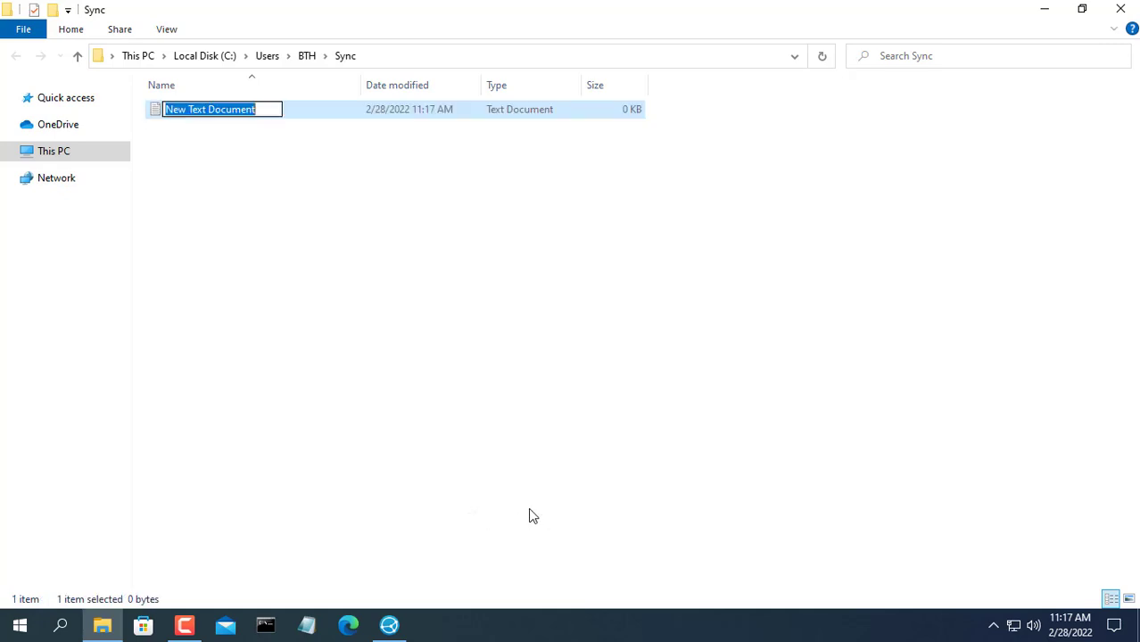
type("Test")
key("Return")
key("Return")
- Write 'Hello' in Test, save it, and close Notepad and the Sync folder window
type("Hello")
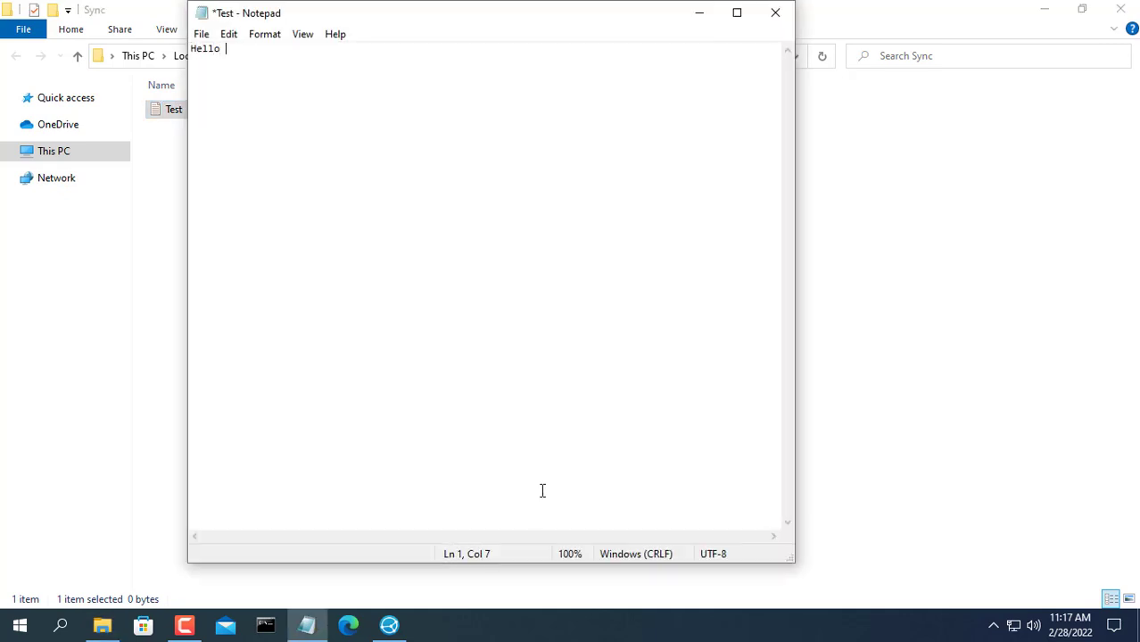
key("ctrl+s")
left_click(775, 12)
left_click(1121, 9)
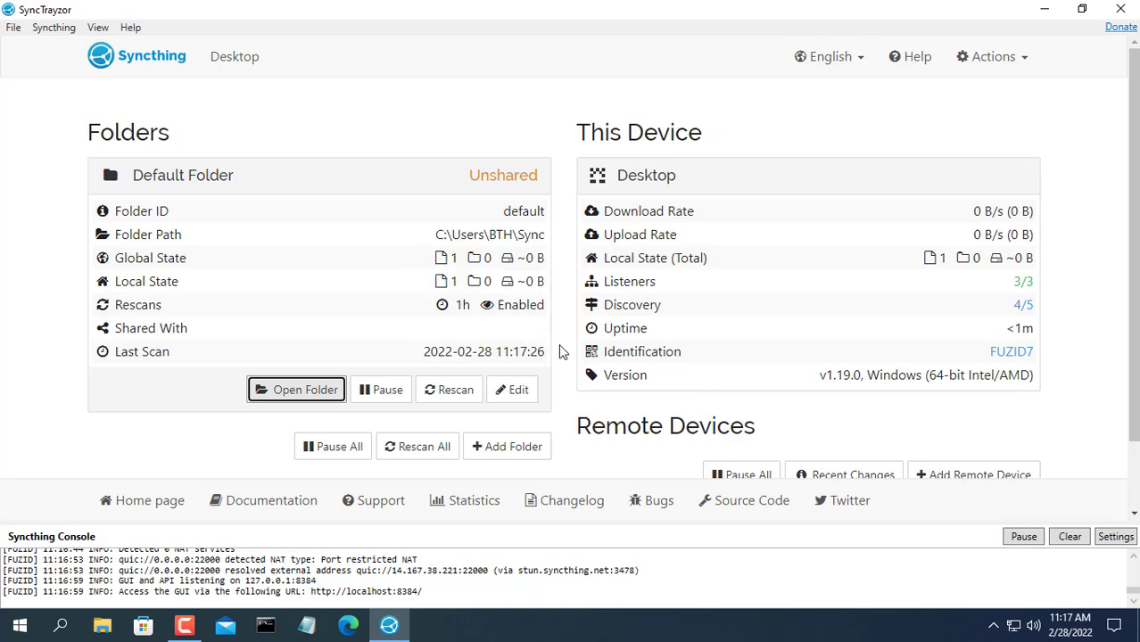
left_click(522, 178)
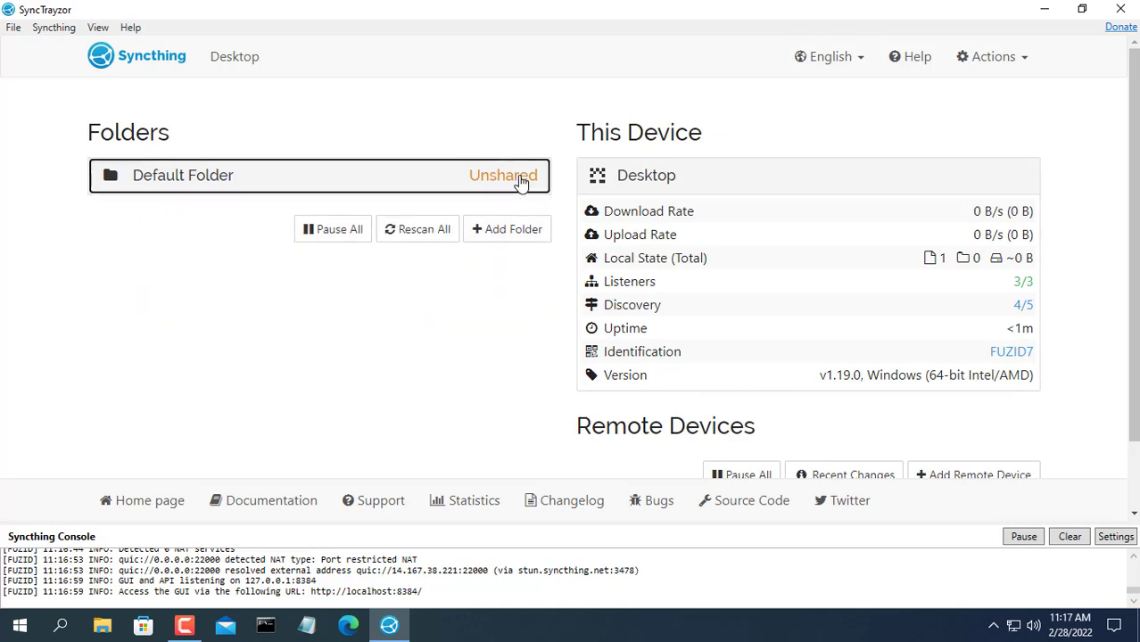
left_click(1011, 353)
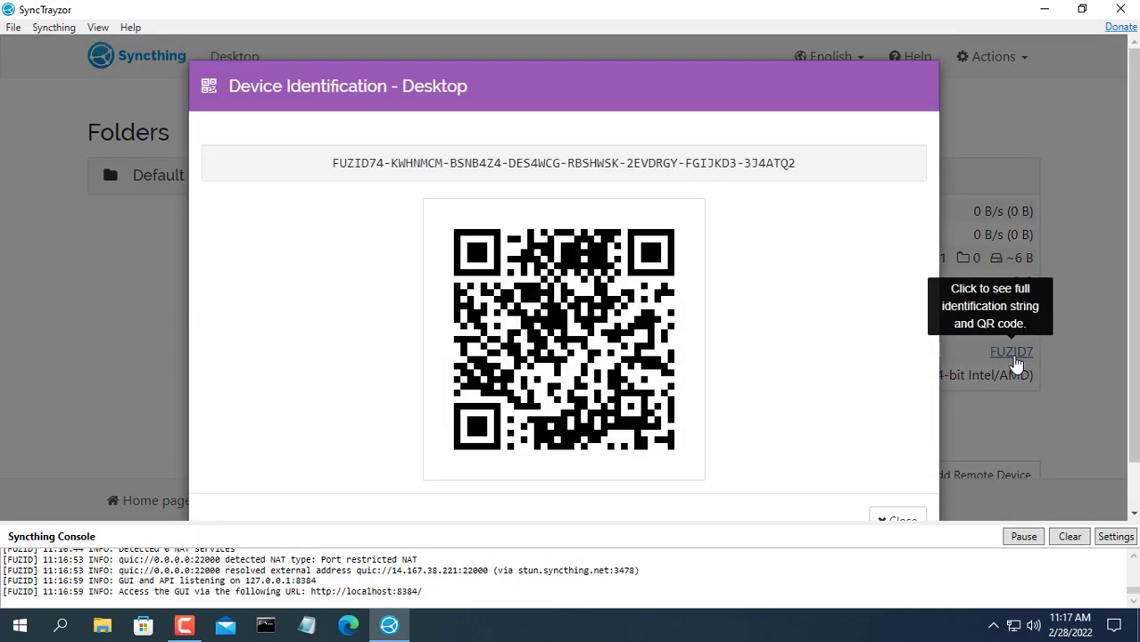
left_click_drag(333, 162, 809, 179)
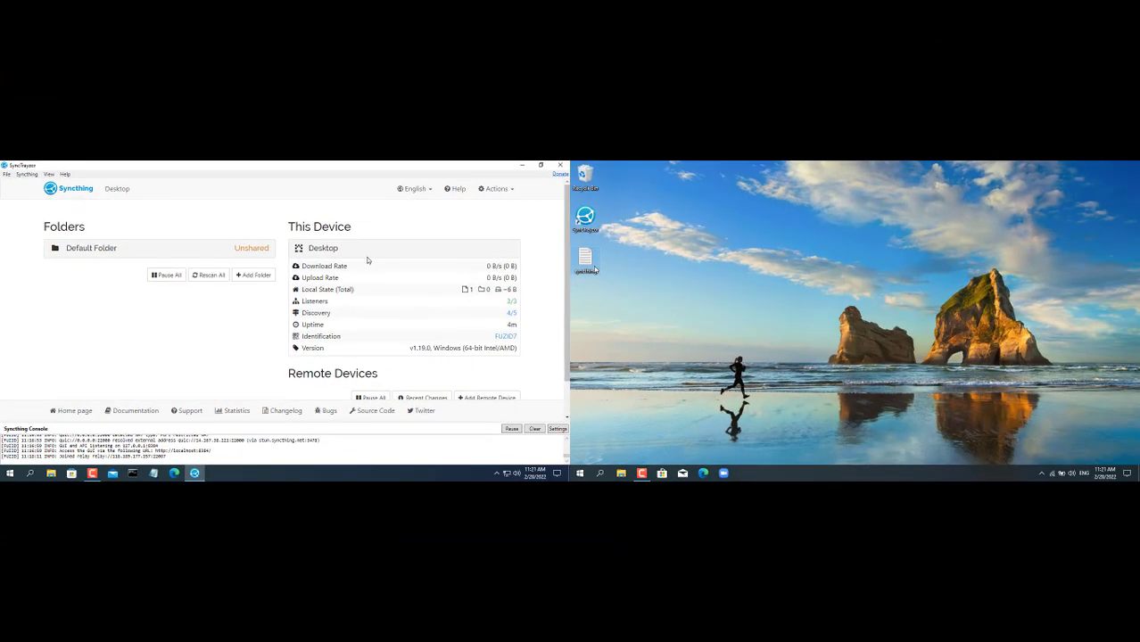
double_click(590, 264)
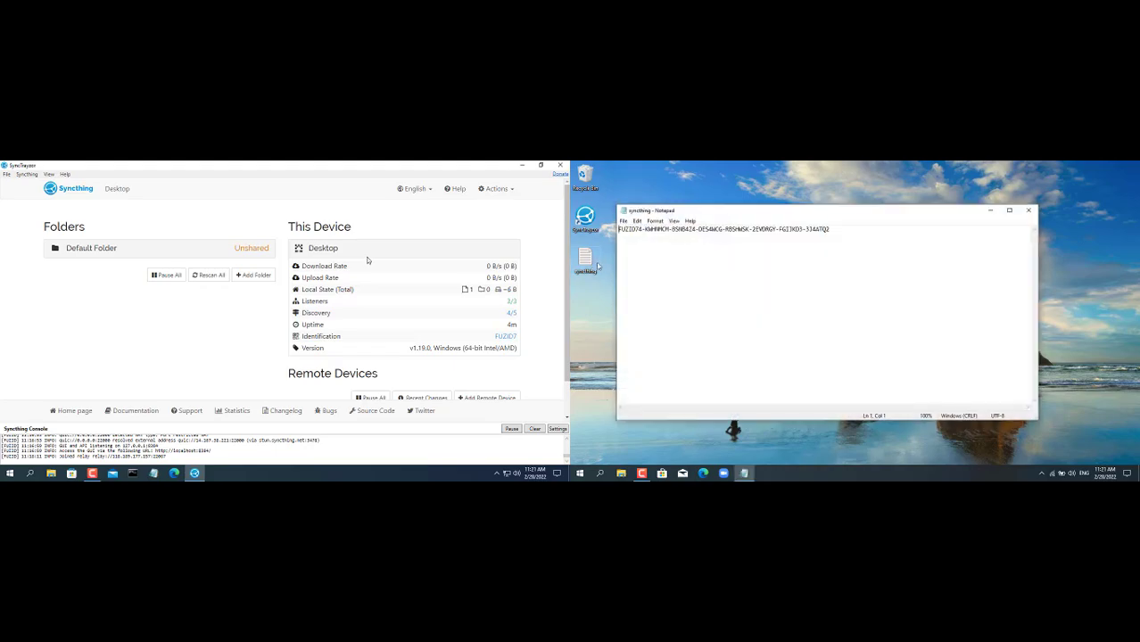
left_click_drag(838, 232, 617, 230)
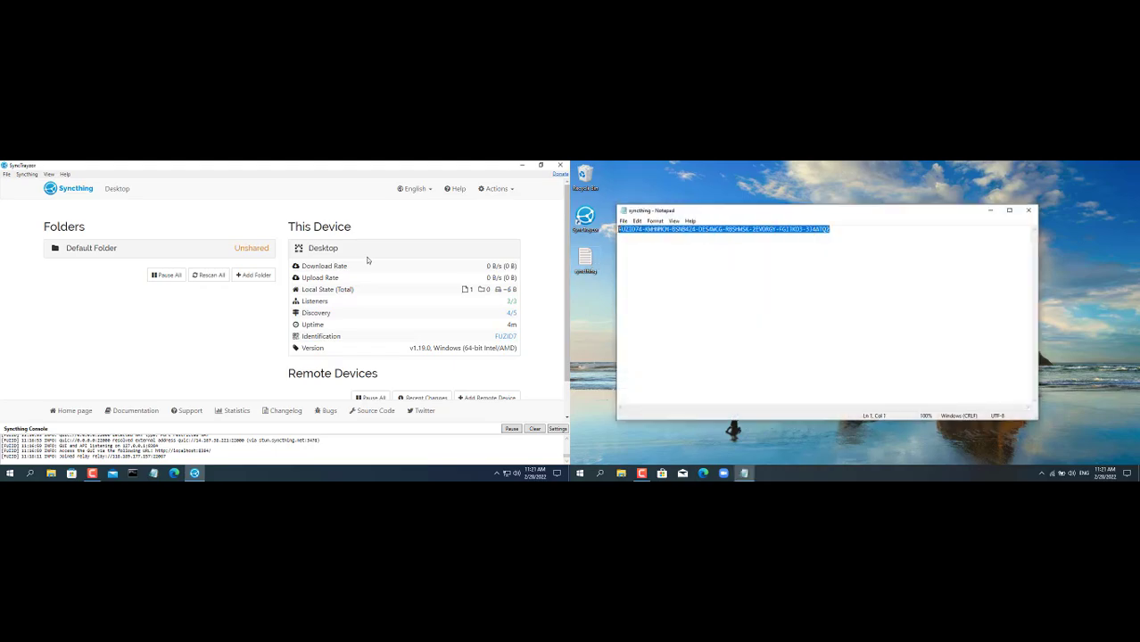
left_click(990, 210)
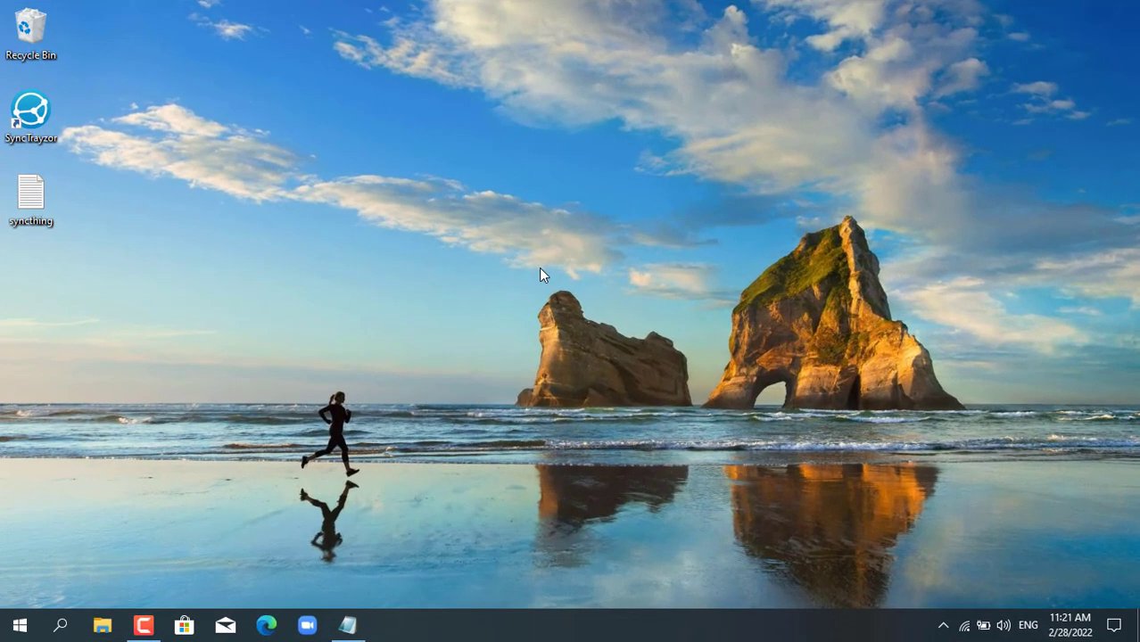
- Launch SyncTrayzor on the laptop, start Syncthing, allow firewall access and accept usage reporting
double_click(40, 119)
left_click(552, 293)
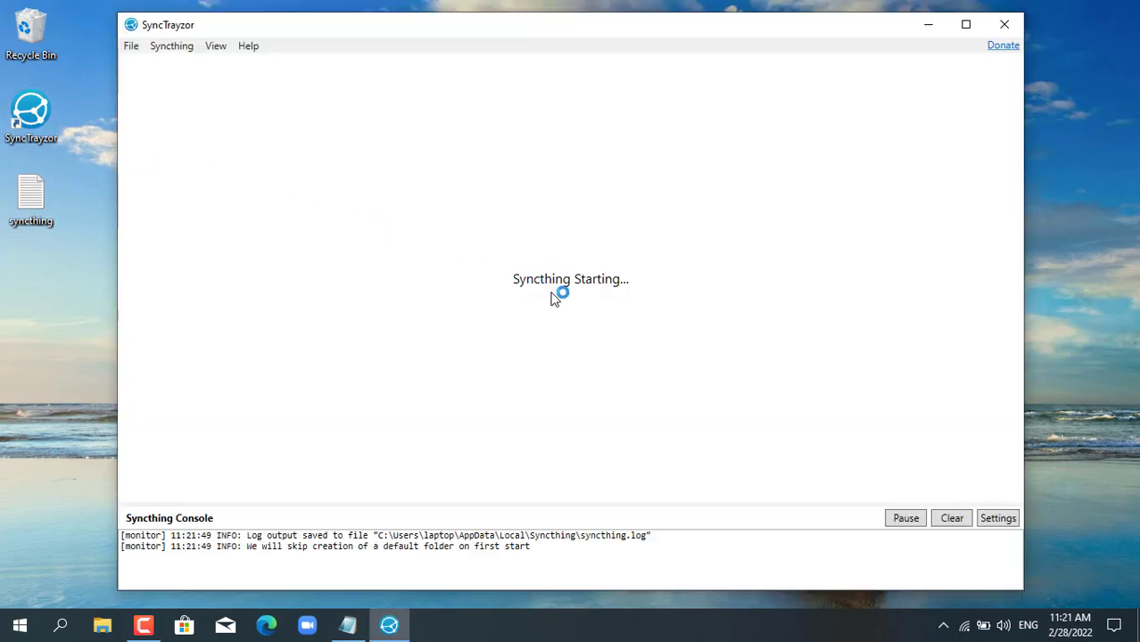
left_click(379, 357)
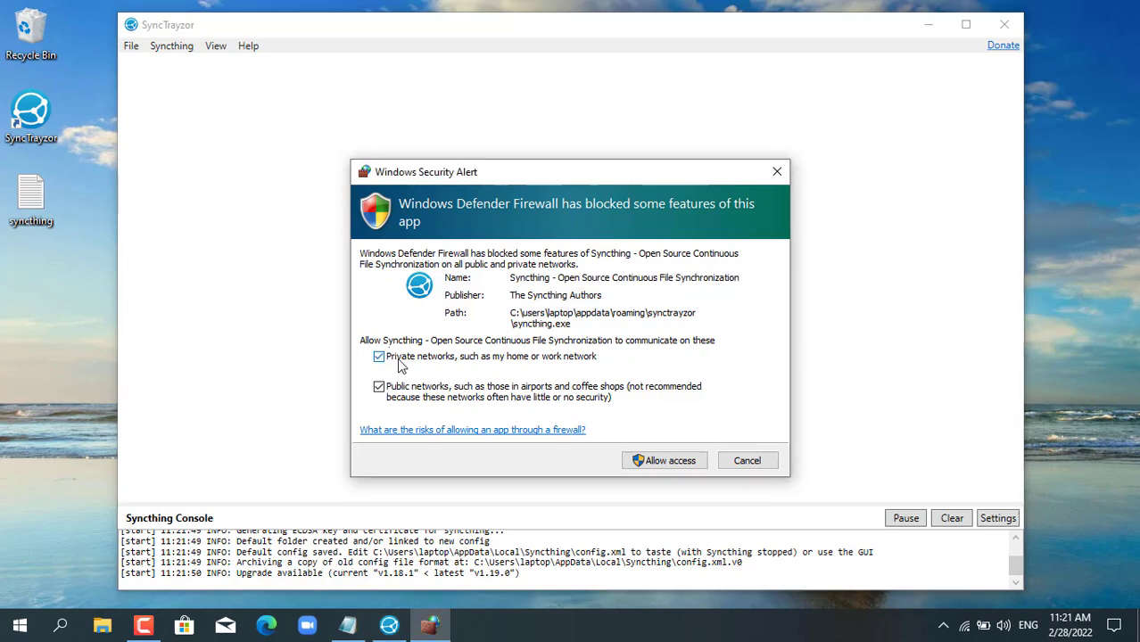
left_click(664, 460)
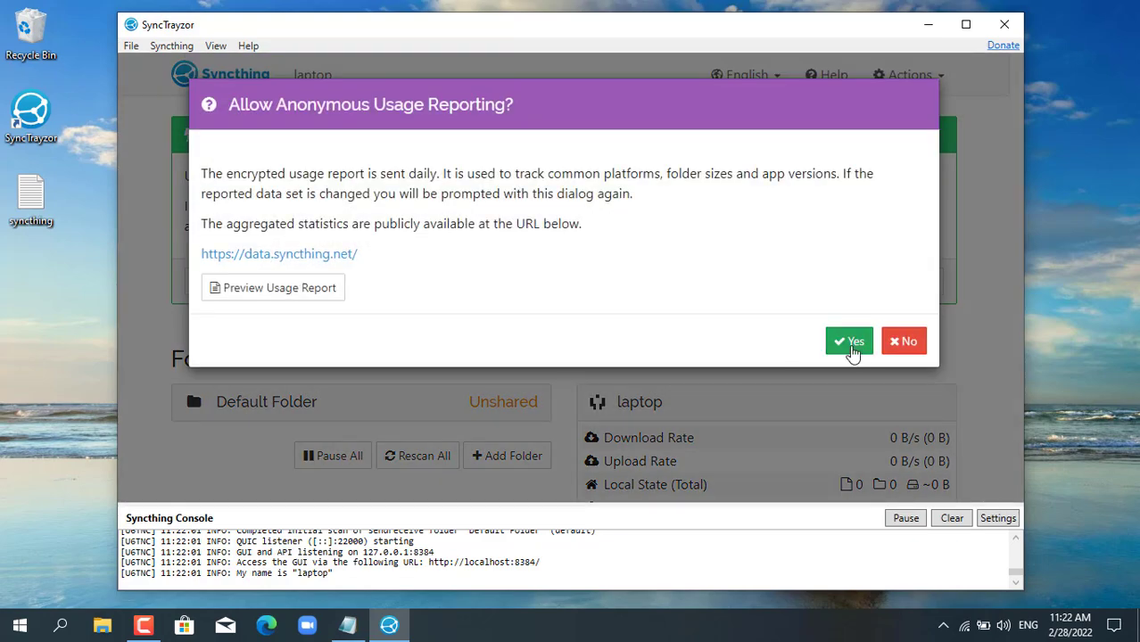
left_click(853, 350)
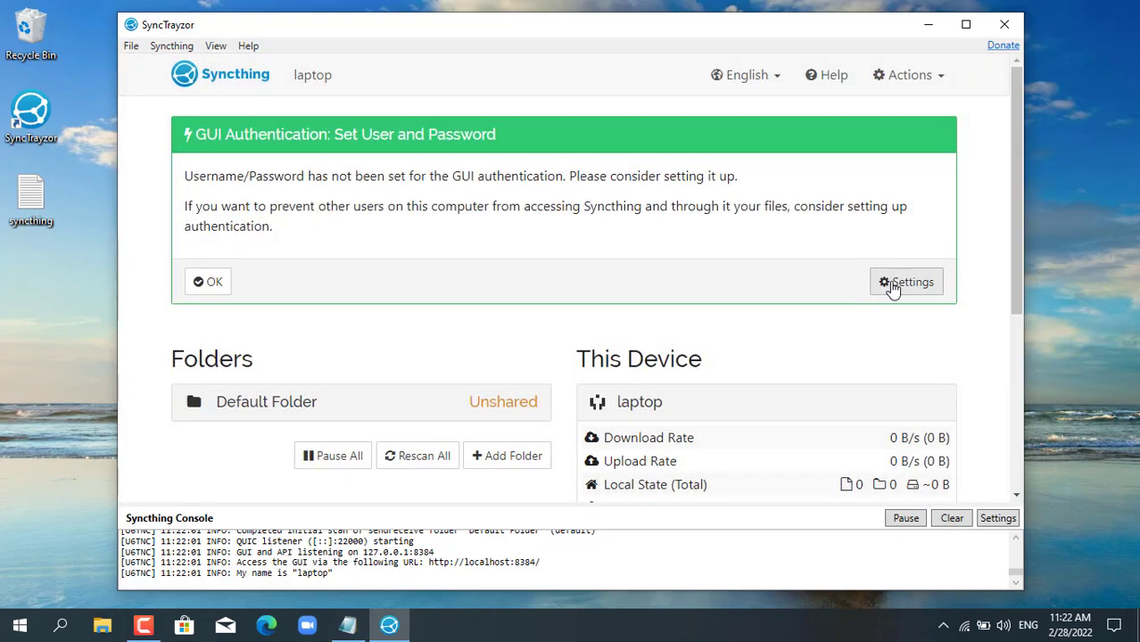
- Save a web GUI login with user 'admin' and a password in the GUI settings
left_click(892, 284)
left_click(357, 233)
left_click(335, 165)
left_click(328, 212)
triple_click(242, 212)
left_click(305, 272)
type("admin")
key("Tab")
type("••••••••••••")
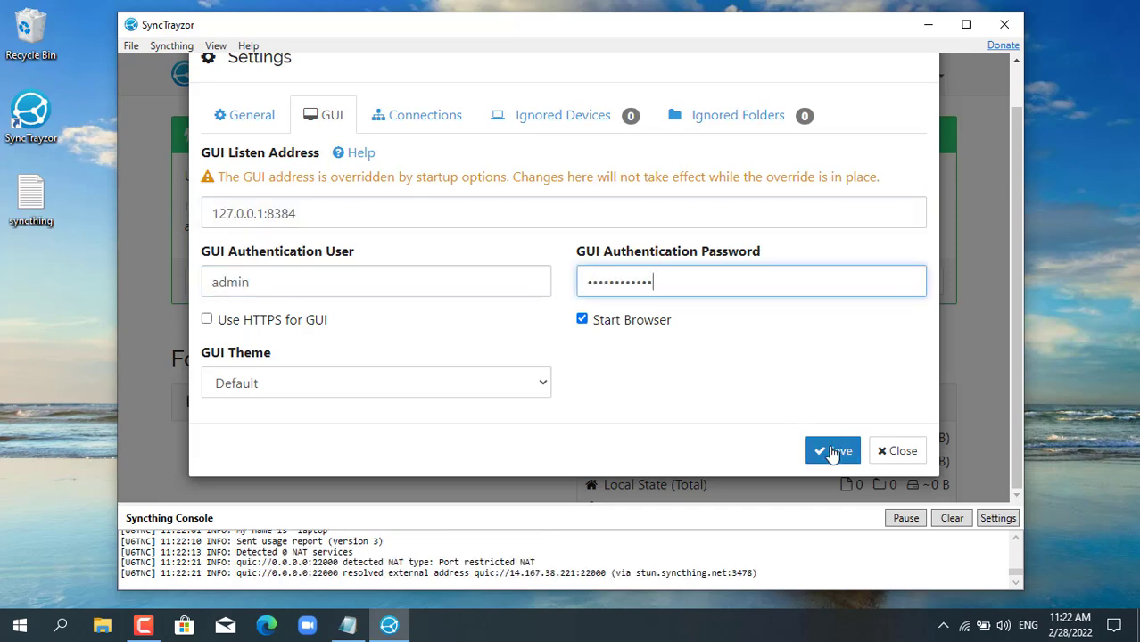
left_click(833, 450)
left_click(966, 26)
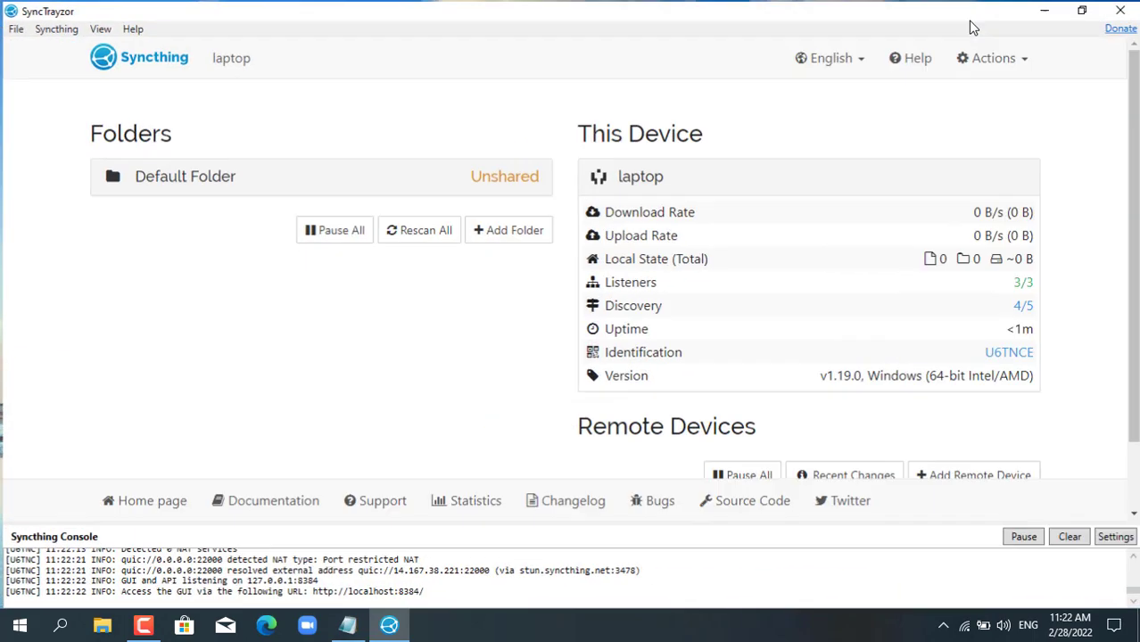
scroll(1135, 258, "down", 2)
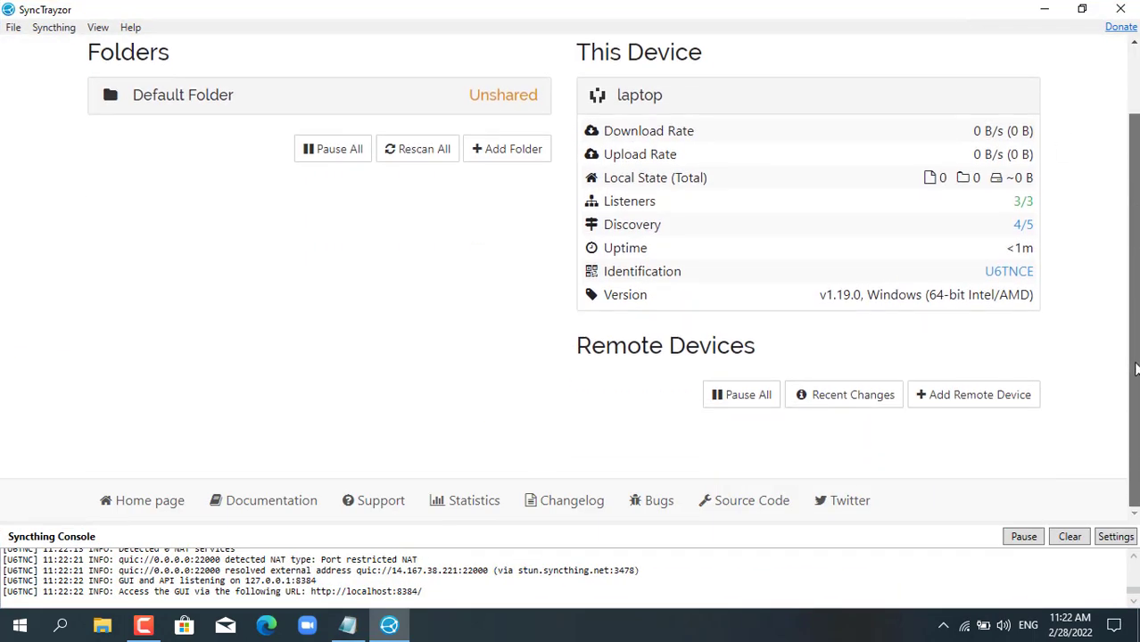
left_click(993, 395)
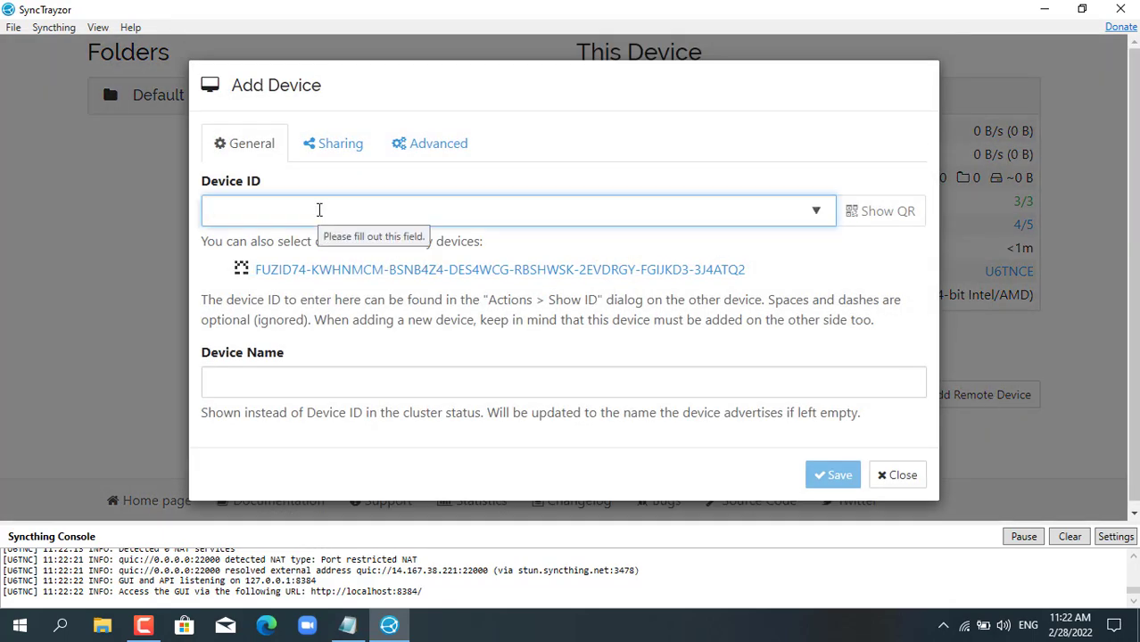
left_click(347, 625)
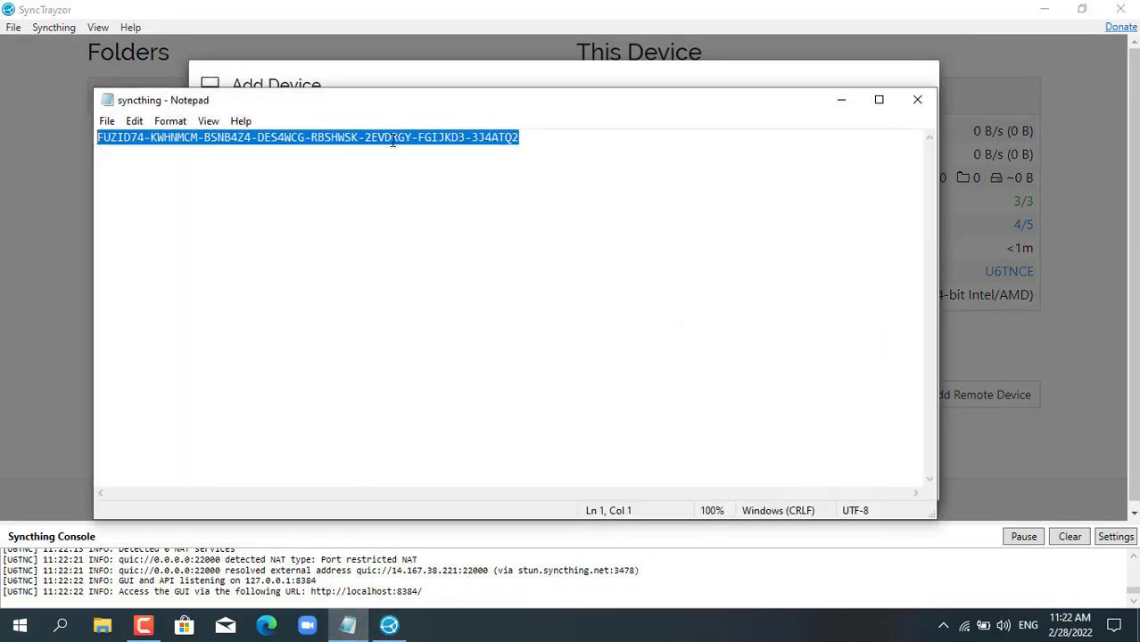
right_click(389, 141)
left_click(463, 195)
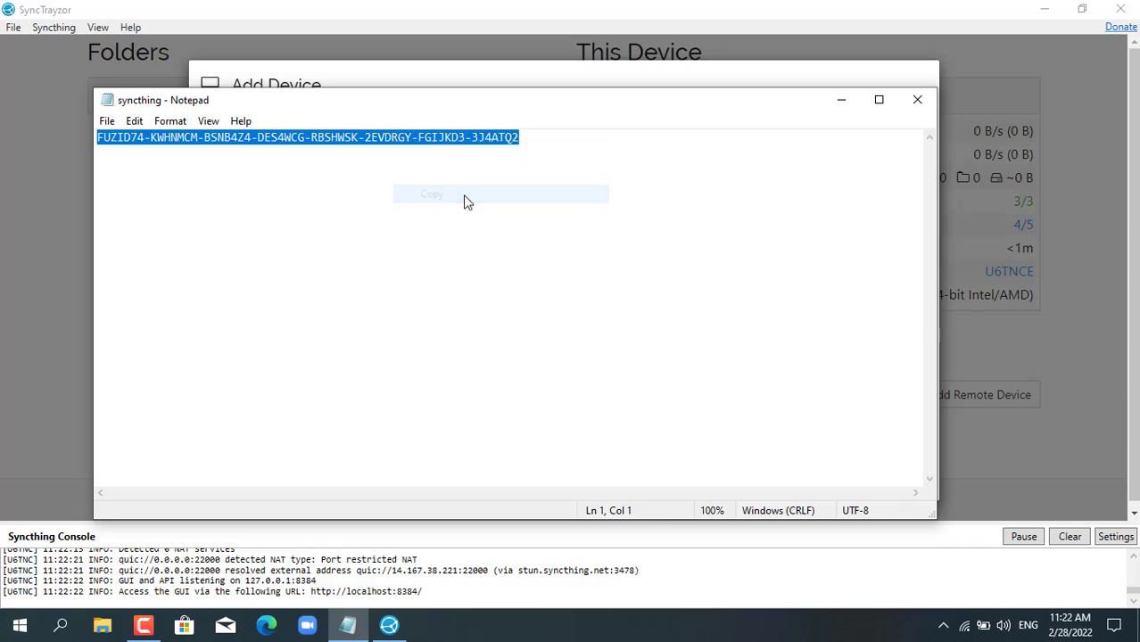
left_click(840, 101)
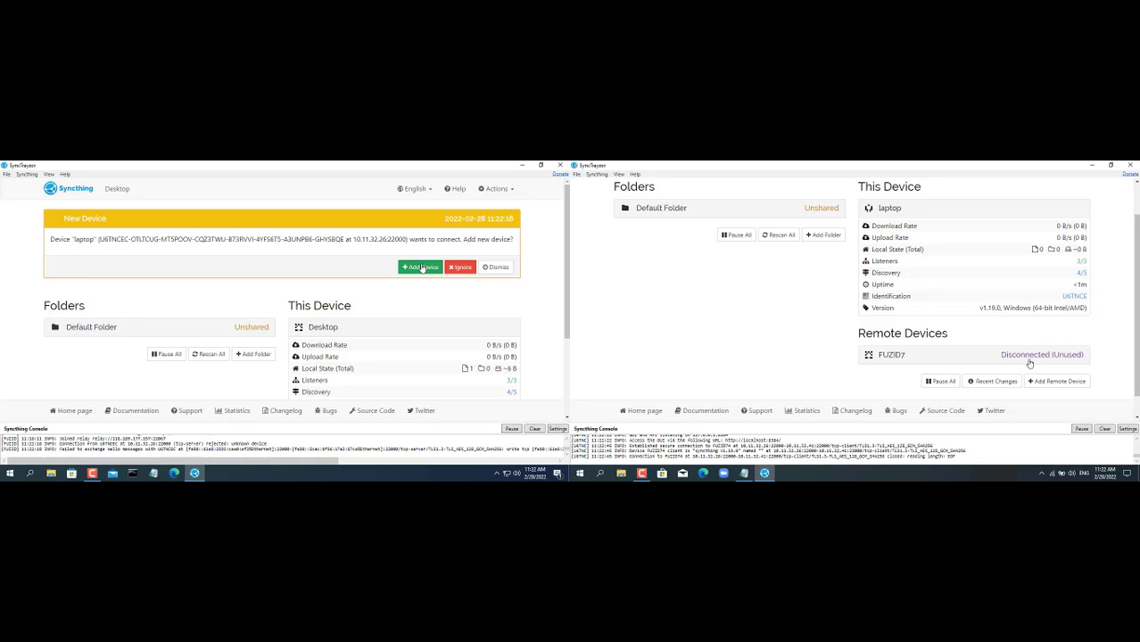
- Accept the laptop's connection request from the Desktop's New Device banner
left_click(421, 268)
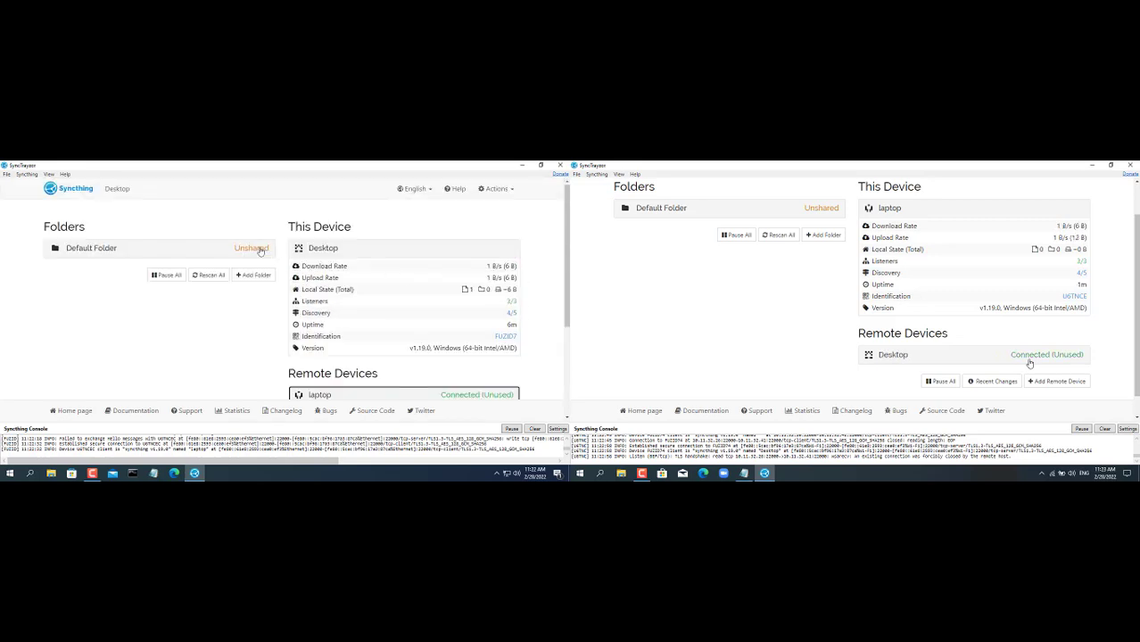
- Expand the Desktop's Default Folder options and dismiss the share folder notification
left_click(258, 253)
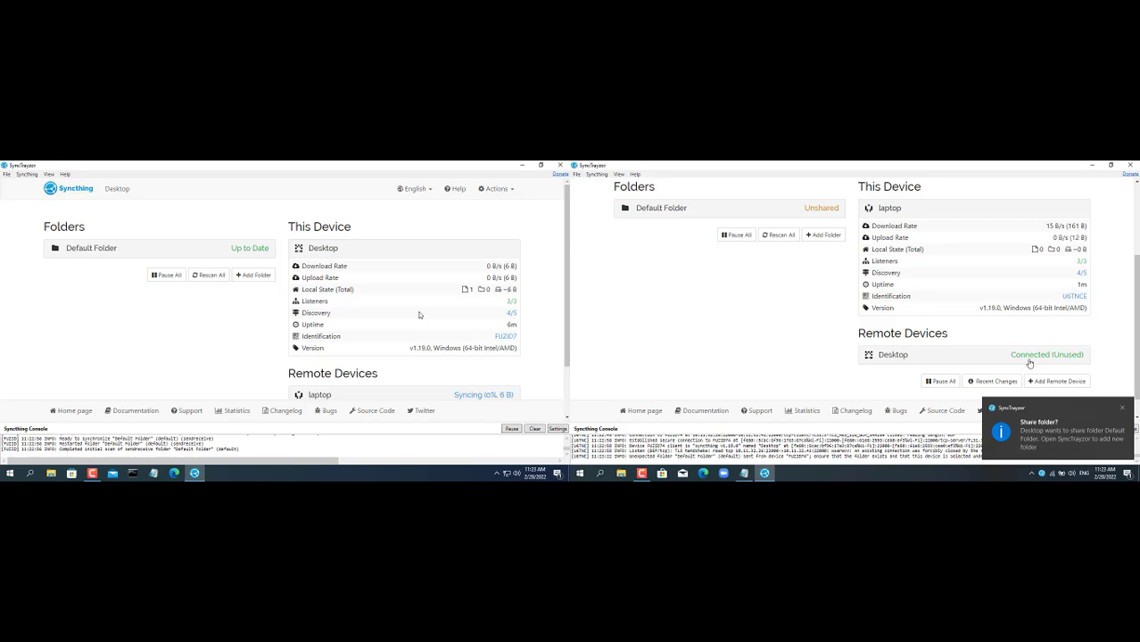
left_click(1121, 411)
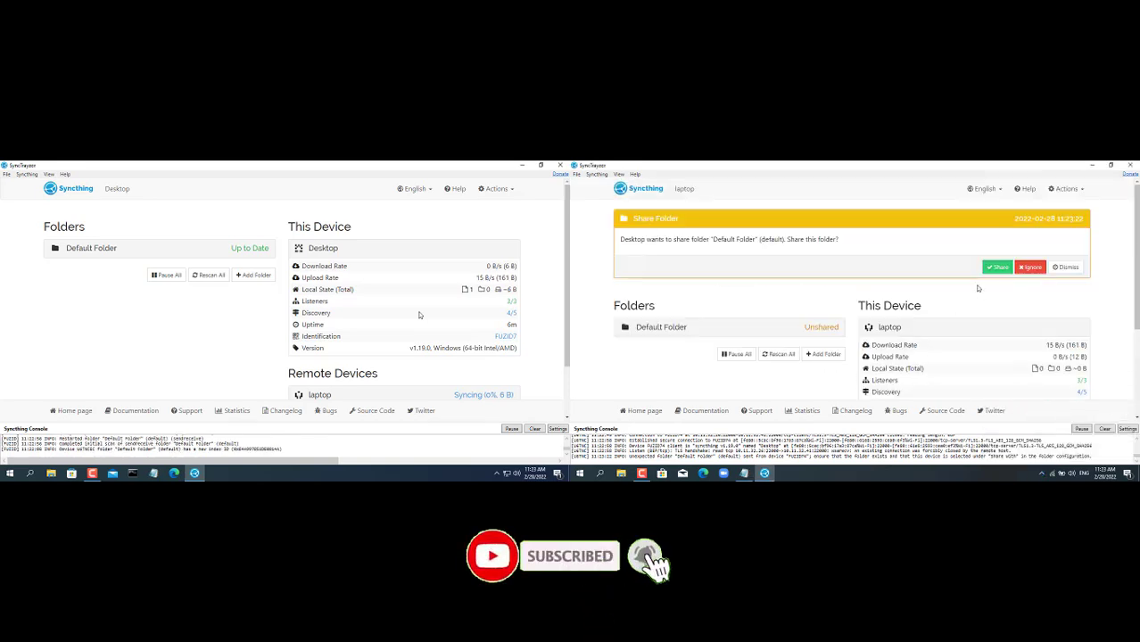
- Accept the shared Default Folder on the laptop and open its Sync folder, which holds Test
left_click(1003, 272)
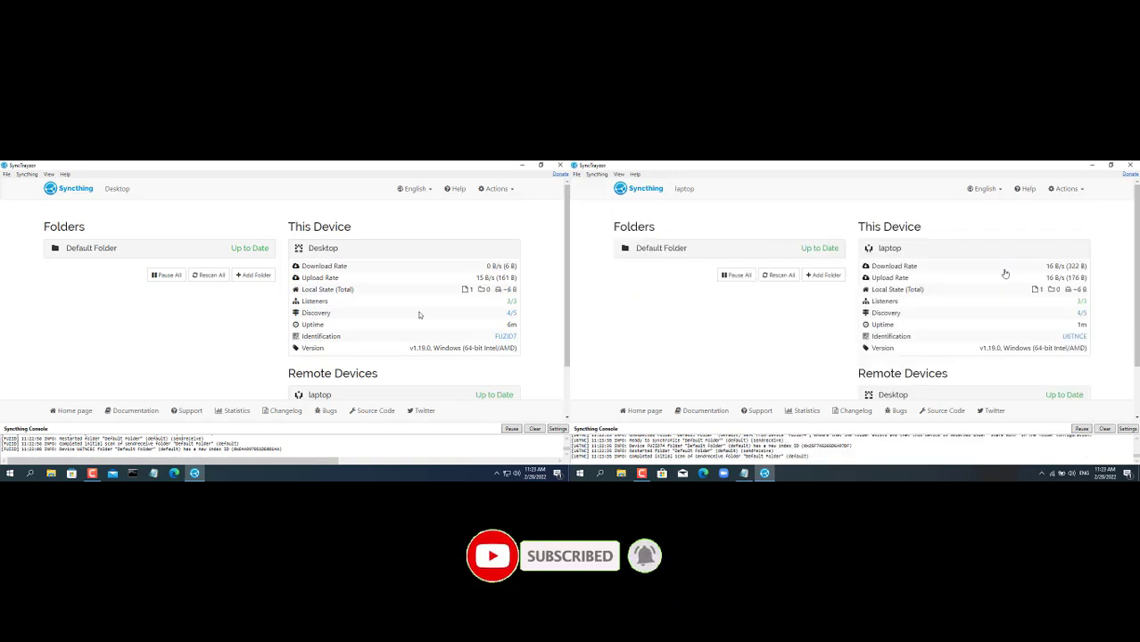
left_click(832, 254)
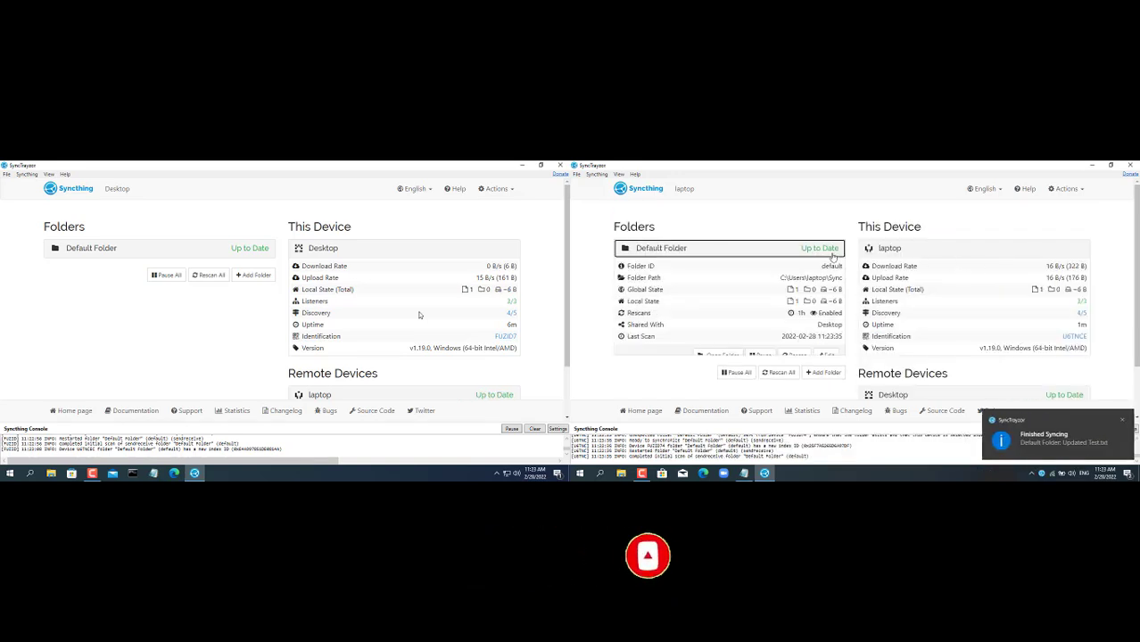
left_click(730, 367)
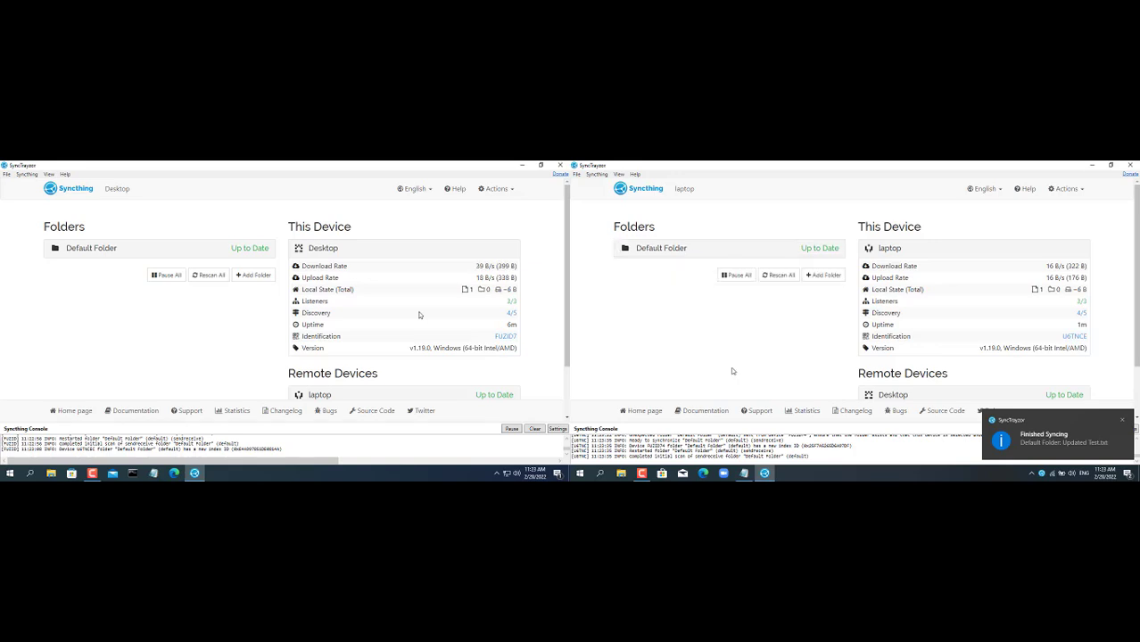
left_click(816, 254)
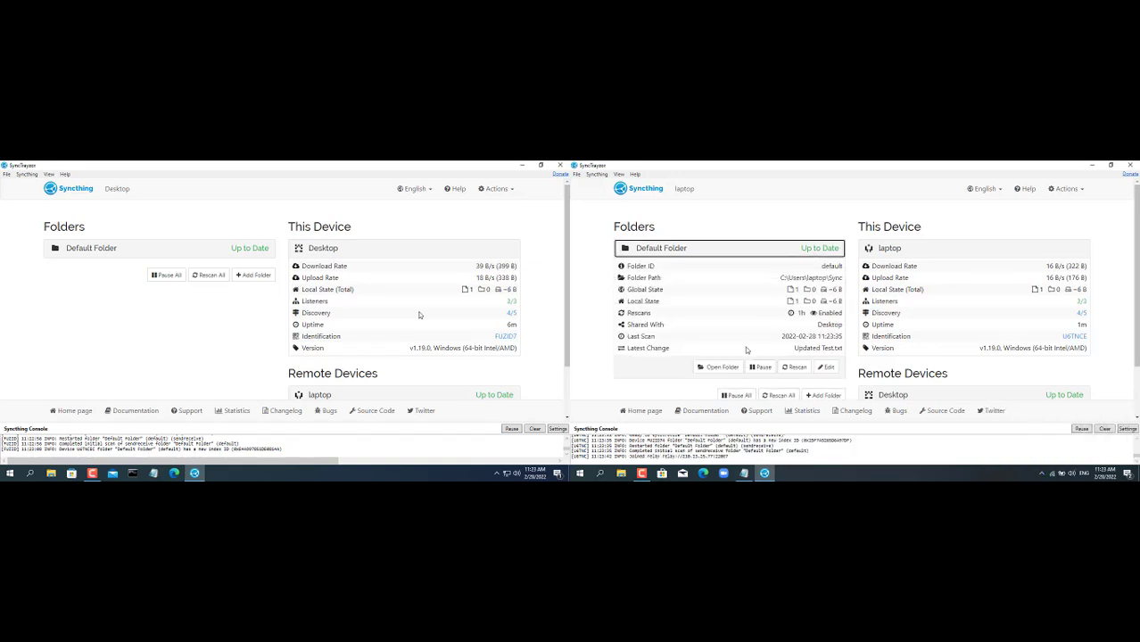
left_click(729, 367)
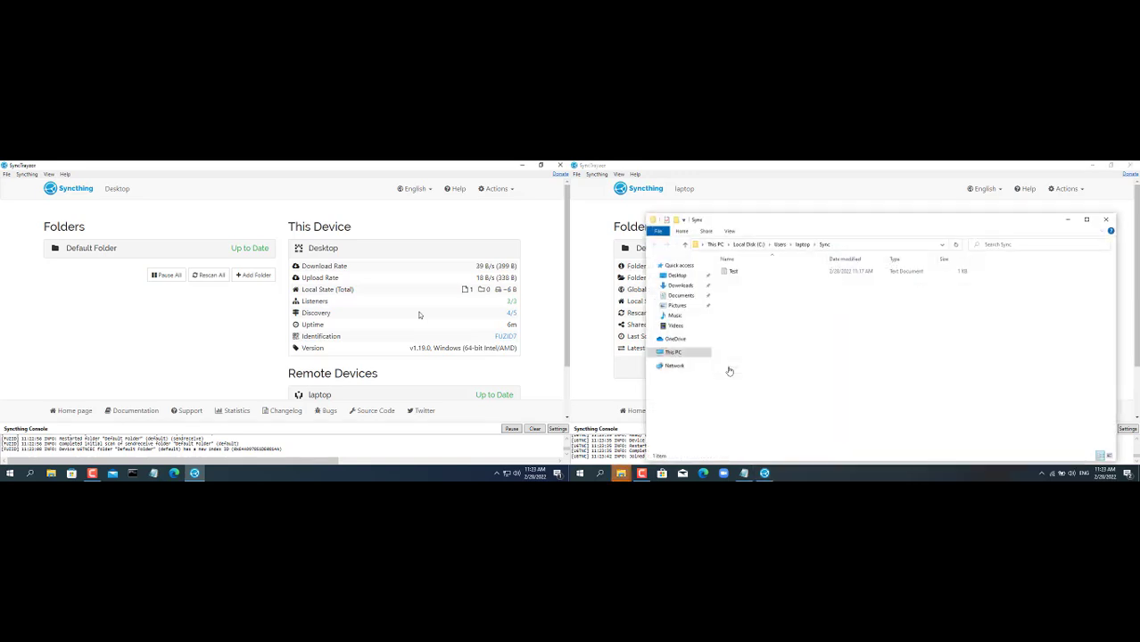
- Add a 'Syncthing OK' line under Hello in the Test file, then close the Sync folder window
double_click(732, 270)
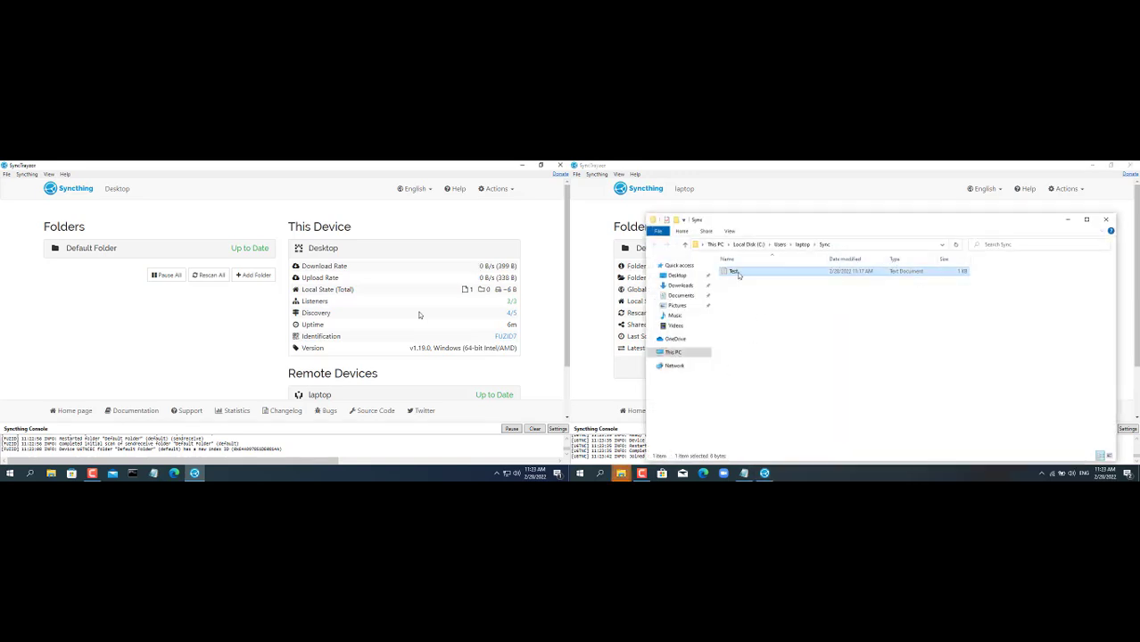
left_click_drag(705, 237, 614, 230)
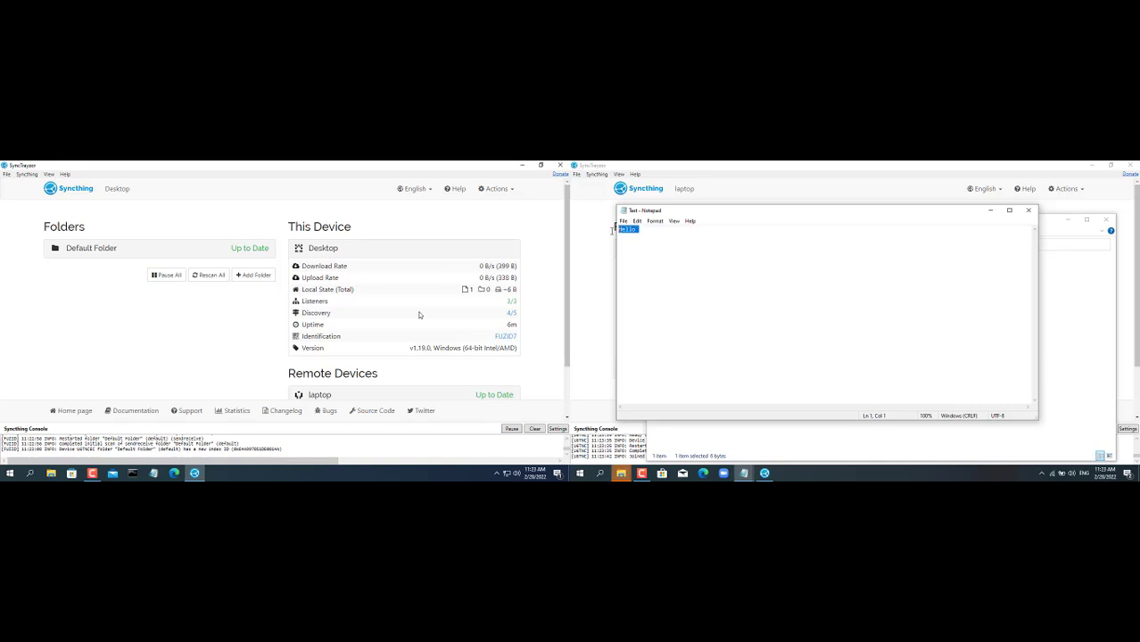
left_click(694, 229)
key("Return")
type("Syncthing OL")
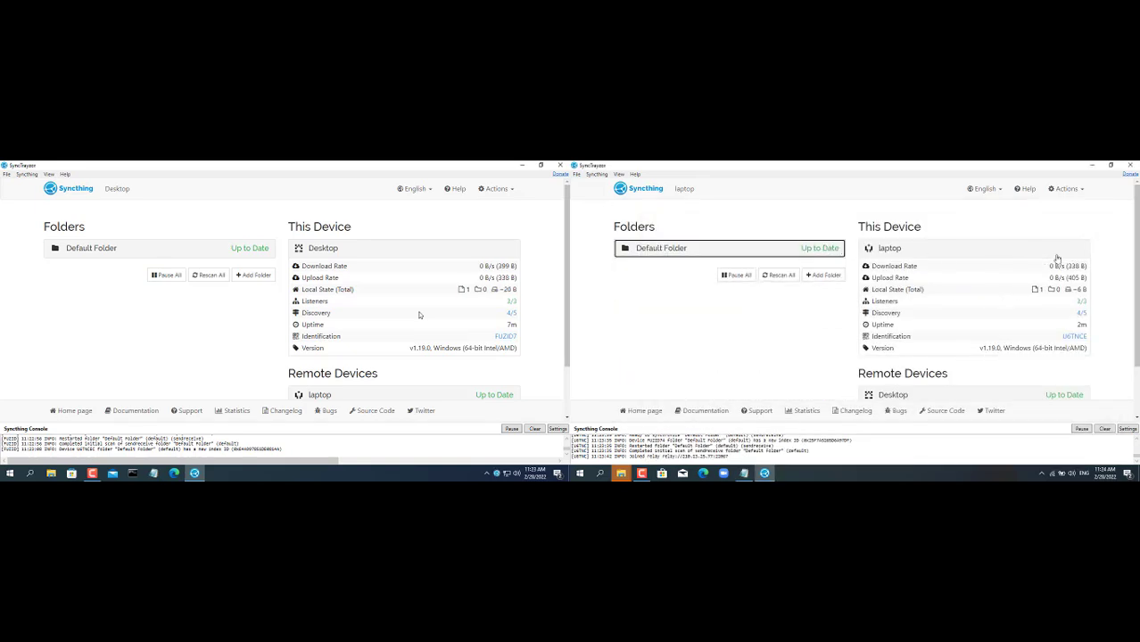
scroll(1119, 304, "down", 1)
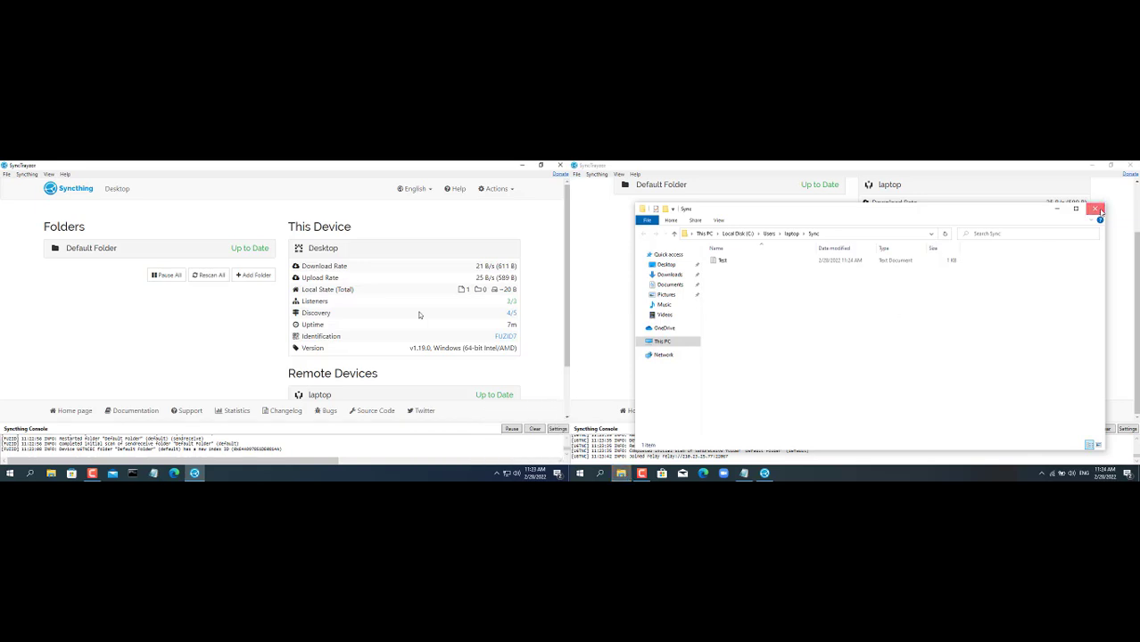
left_click(1079, 211)
scroll(1136, 266, "up", 1)
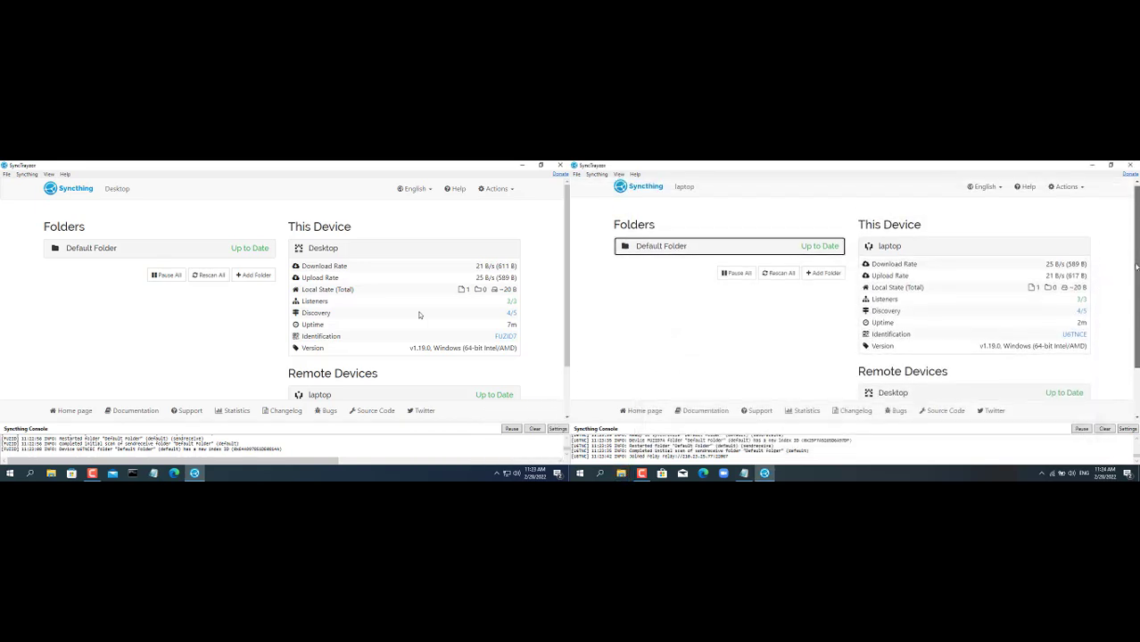